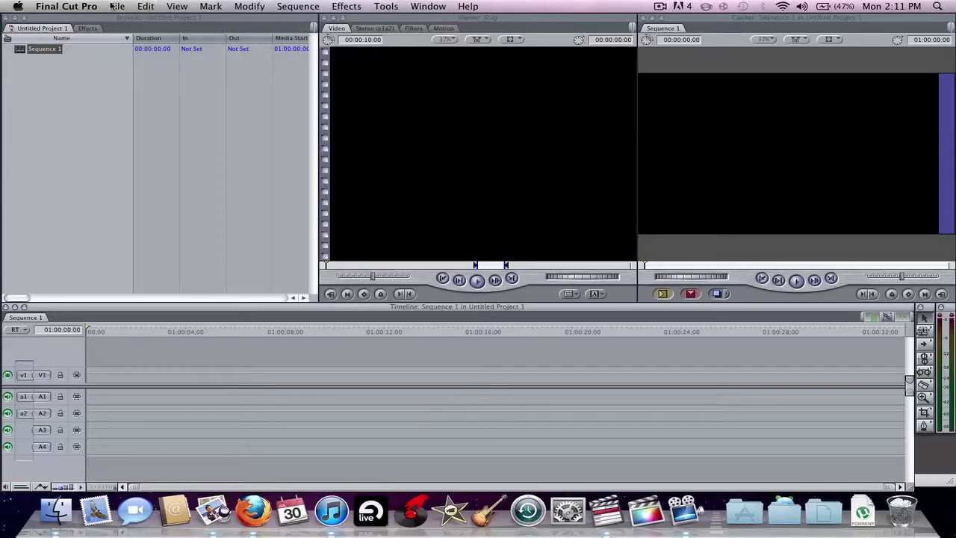
# - Start a File > Import > Folder import, browse the desktop, then cancel it
pyautogui.press('F11')
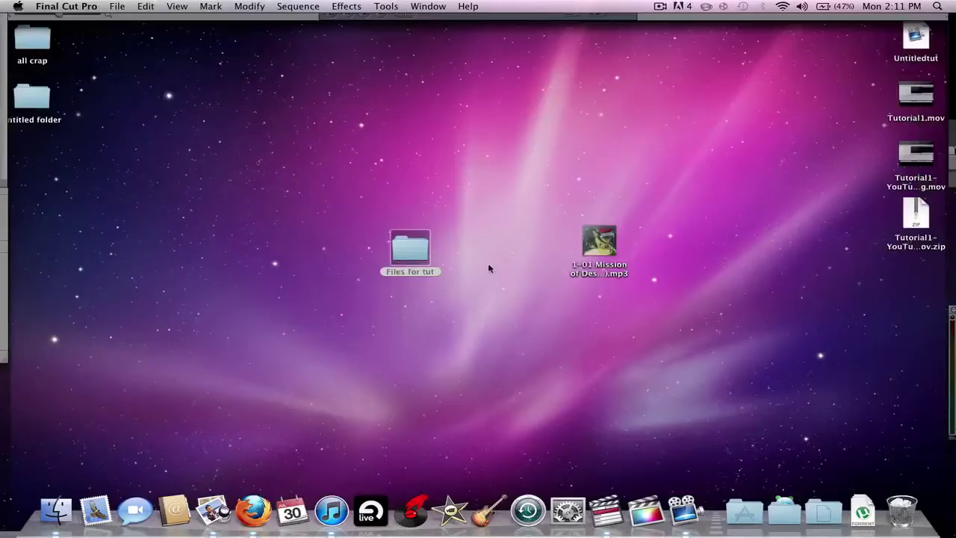
pyautogui.press('F11')
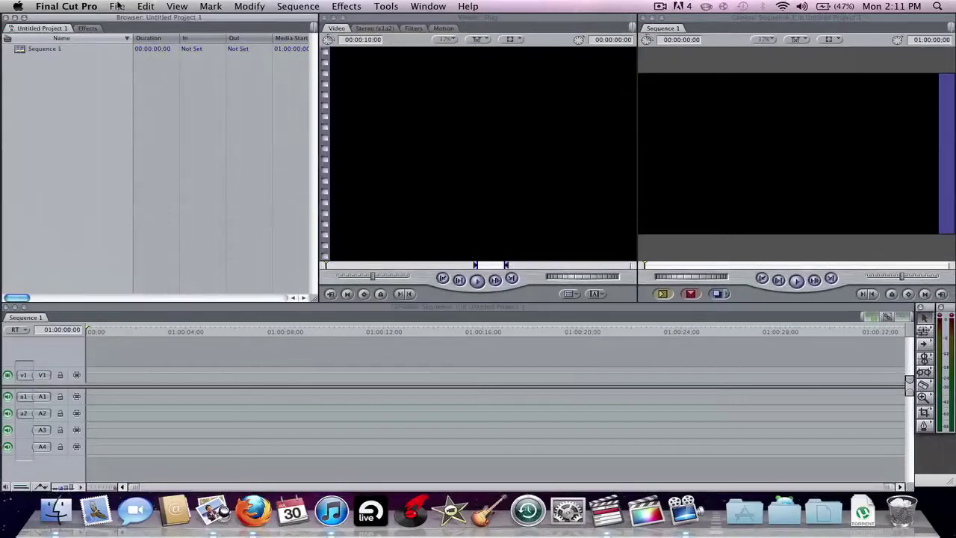
pyautogui.click(117, 6)
pyautogui.moveTo(180, 175)
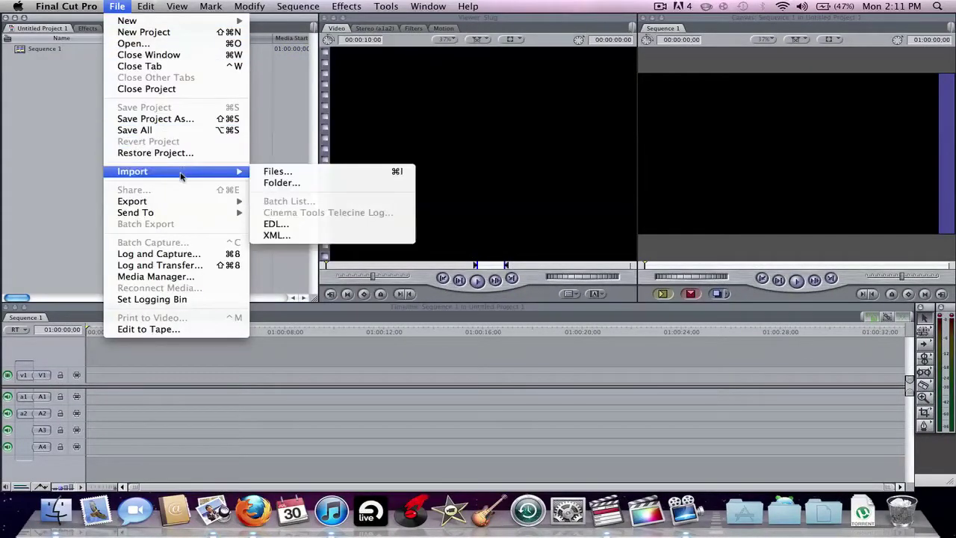
pyautogui.click(273, 183)
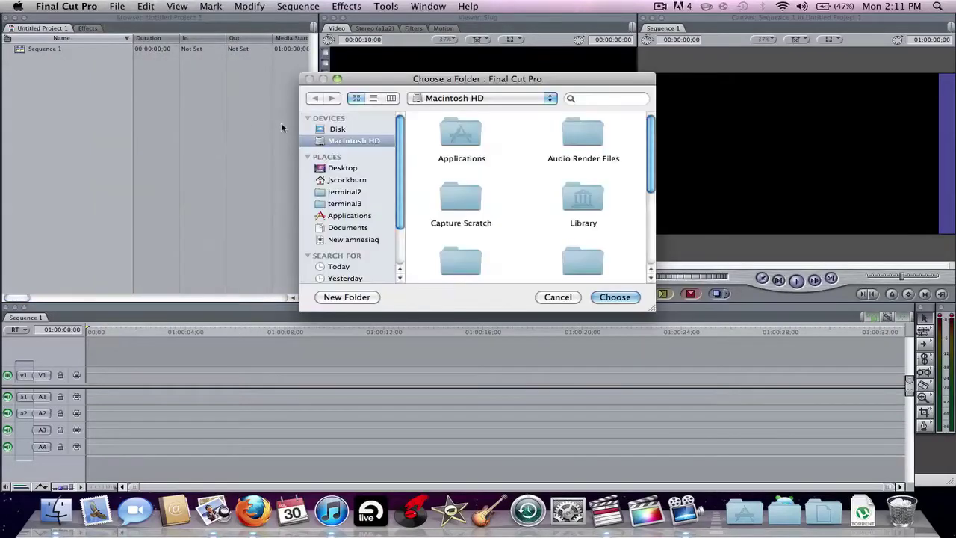
pyautogui.click(349, 170)
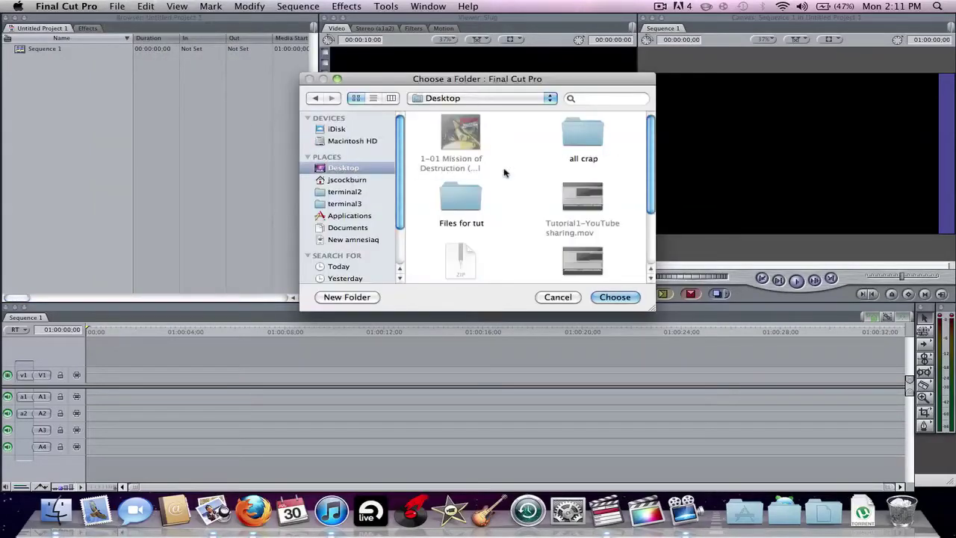
pyautogui.scroll(-1, 483, 179)
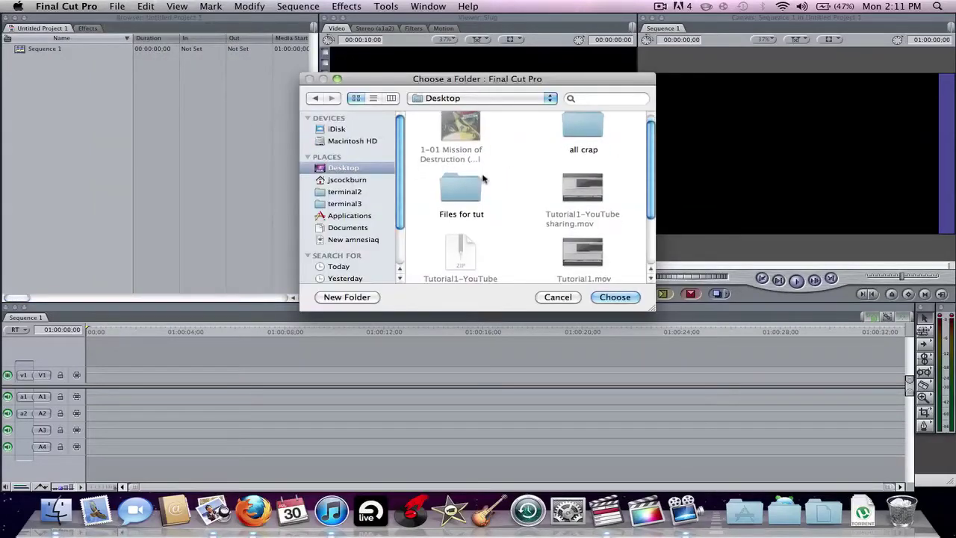
pyautogui.click(565, 298)
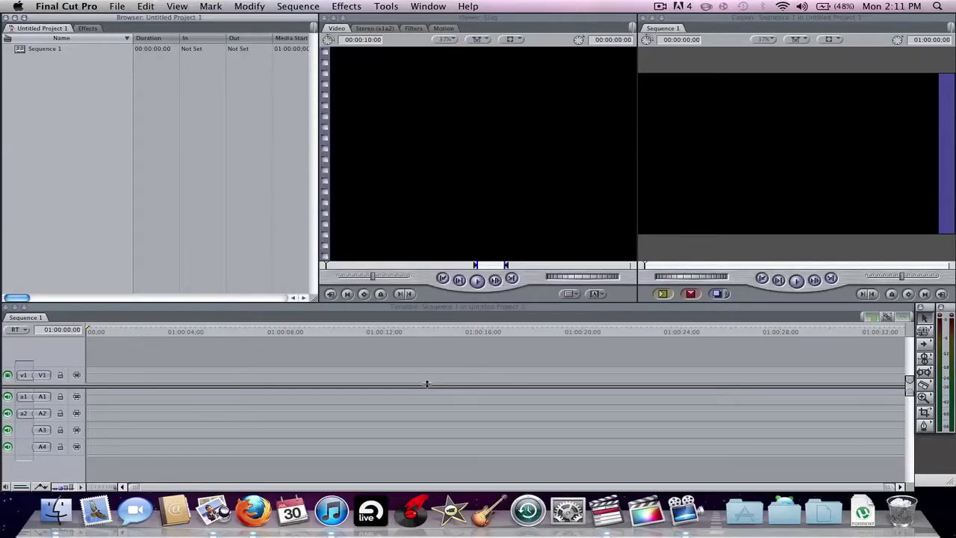
# - Drag the Files for tut folder from the desktop into the project Browser
pyautogui.press('F11')
pyautogui.moveTo(426, 249); pyautogui.dragTo(94, 132)
pyautogui.press('F11')
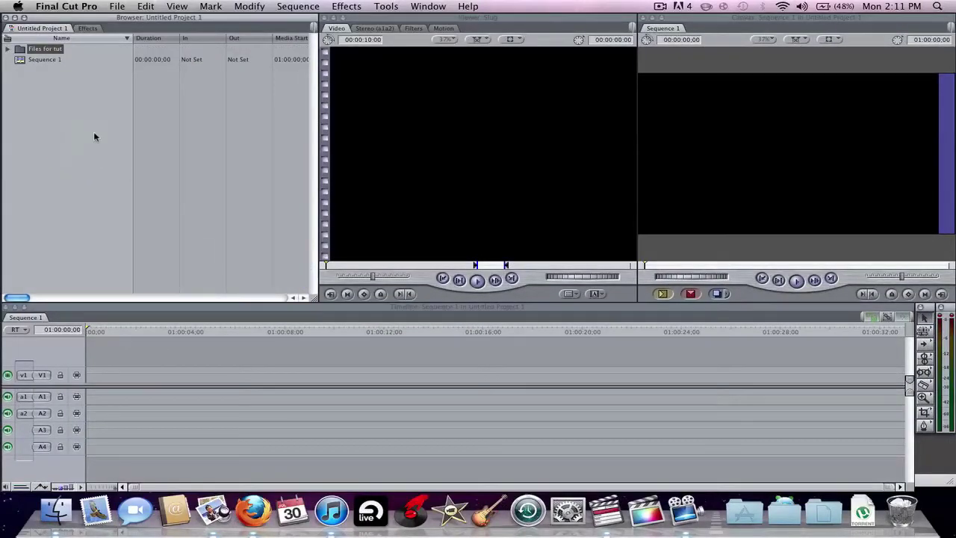
# - Put 1-01 Mission of Destruction (Original Mix) on the audio tracks, playhead back at the start
pyautogui.click(8, 49)
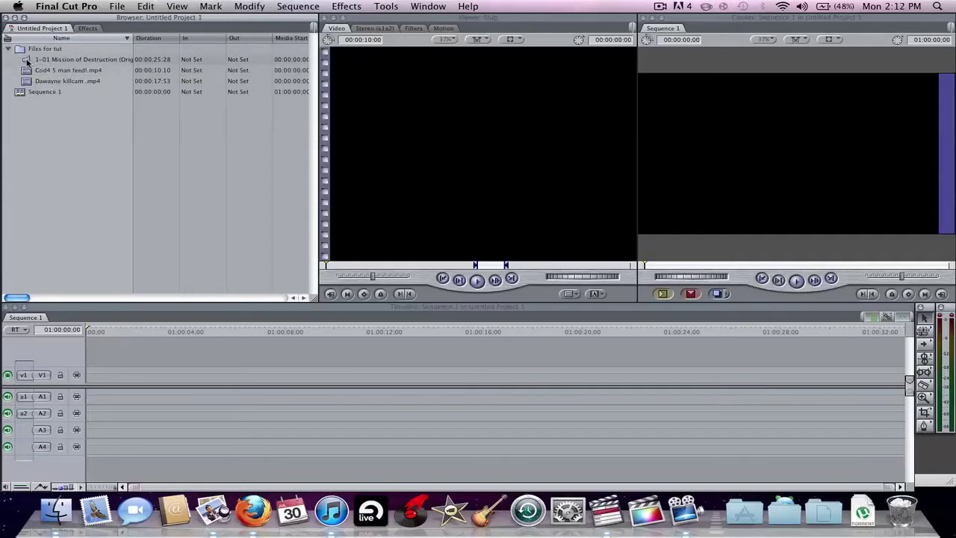
pyautogui.moveTo(27, 61); pyautogui.dragTo(94, 419)
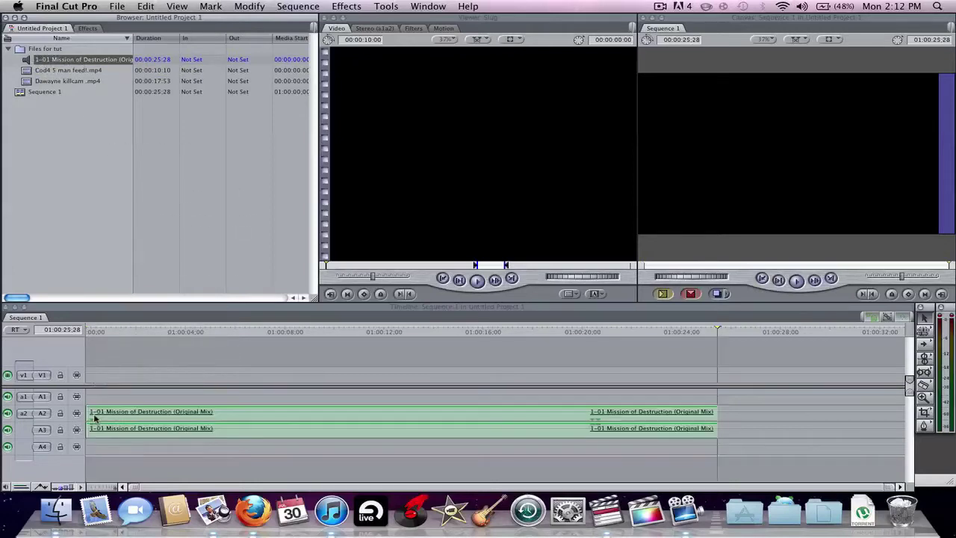
pyautogui.click(174, 427)
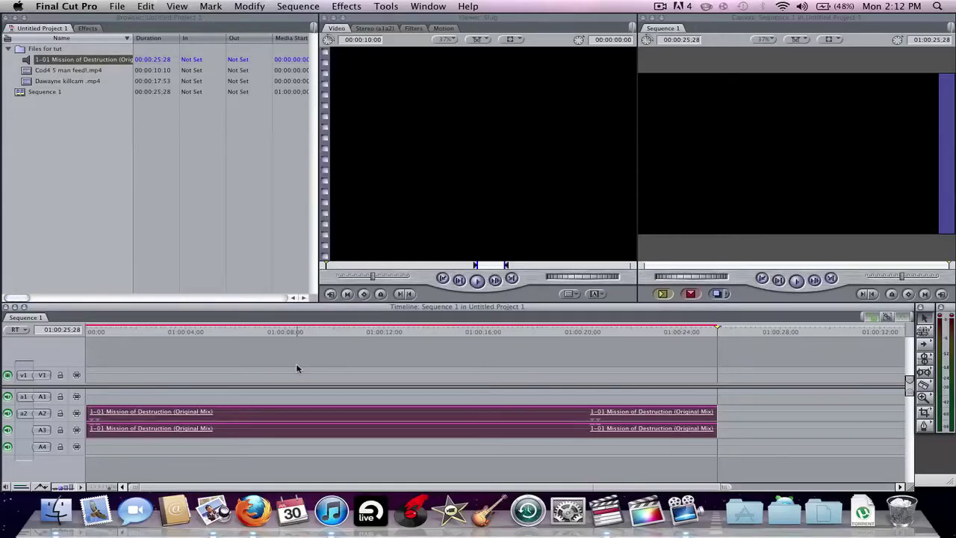
pyautogui.moveTo(142, 331); pyautogui.dragTo(85, 332)
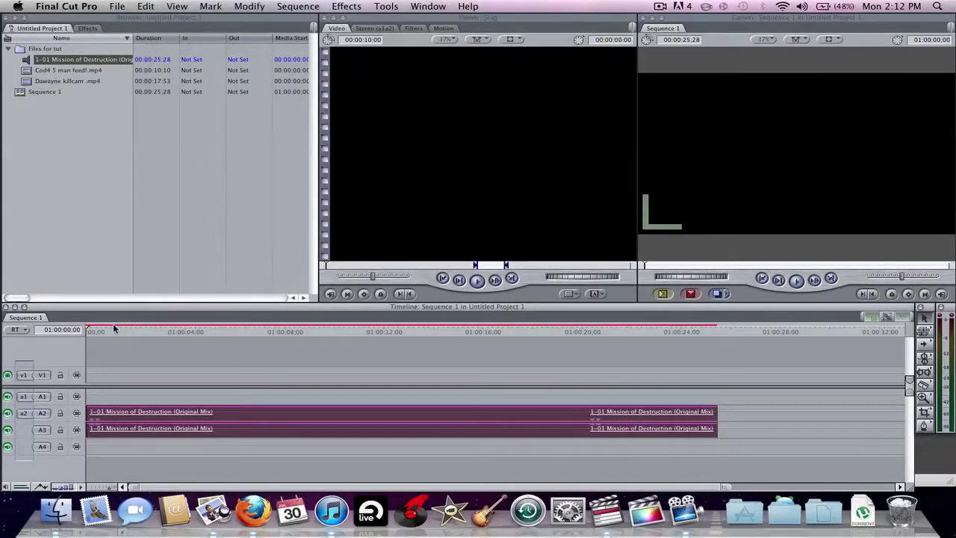
# - Render the song's audio, accepting the unsaved-project warning, and play it from the start
pyautogui.press('space')
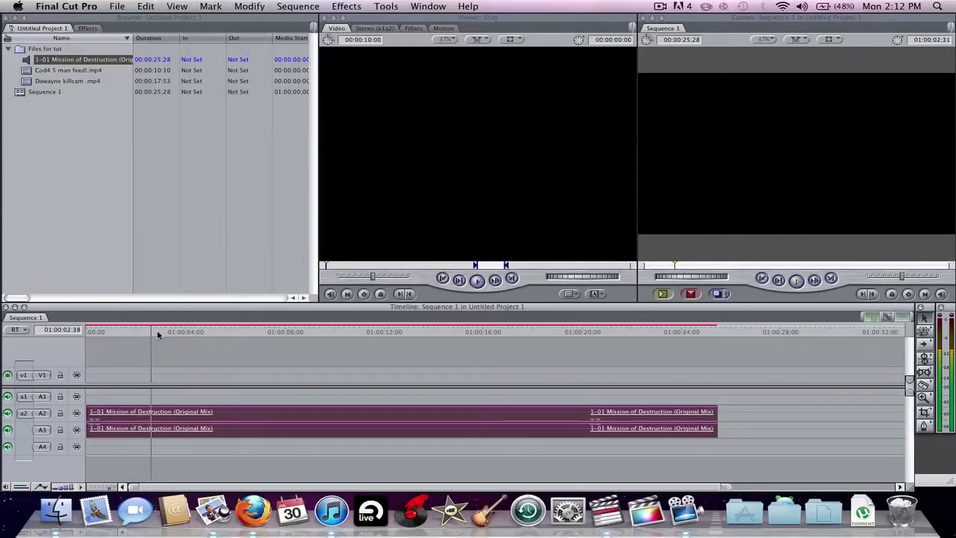
pyautogui.click(92, 334)
pyautogui.moveTo(91, 333); pyautogui.dragTo(71, 334)
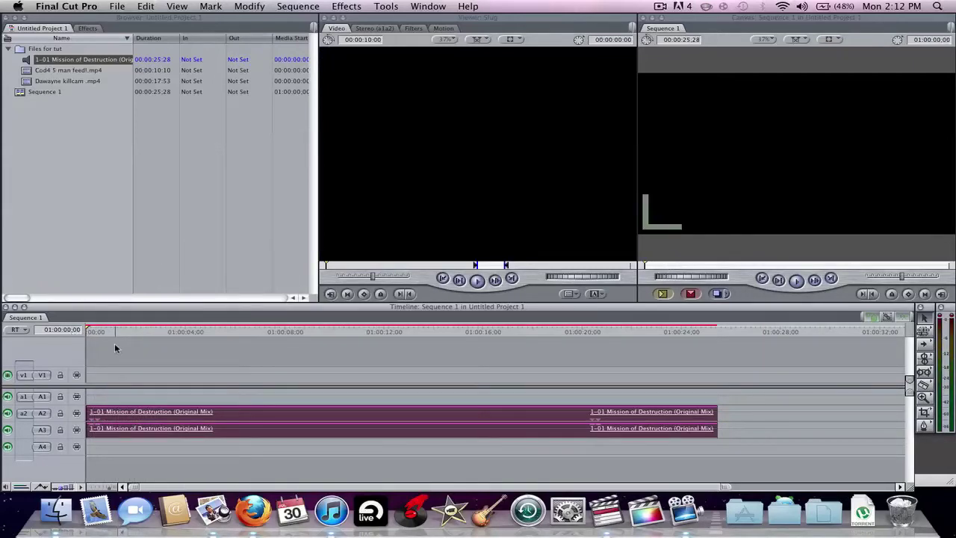
pyautogui.hotkey('alt', 'r')
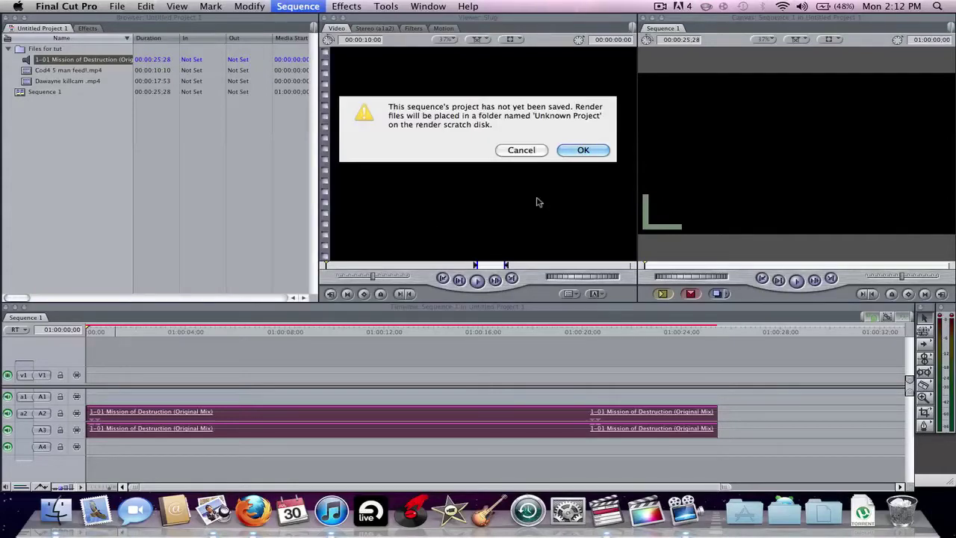
pyautogui.press('Return')
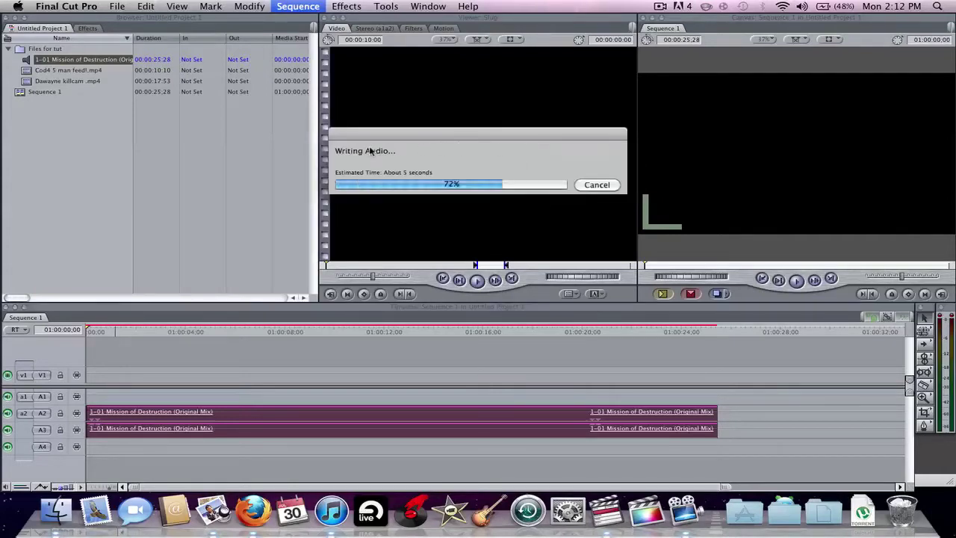
pyautogui.press('space')
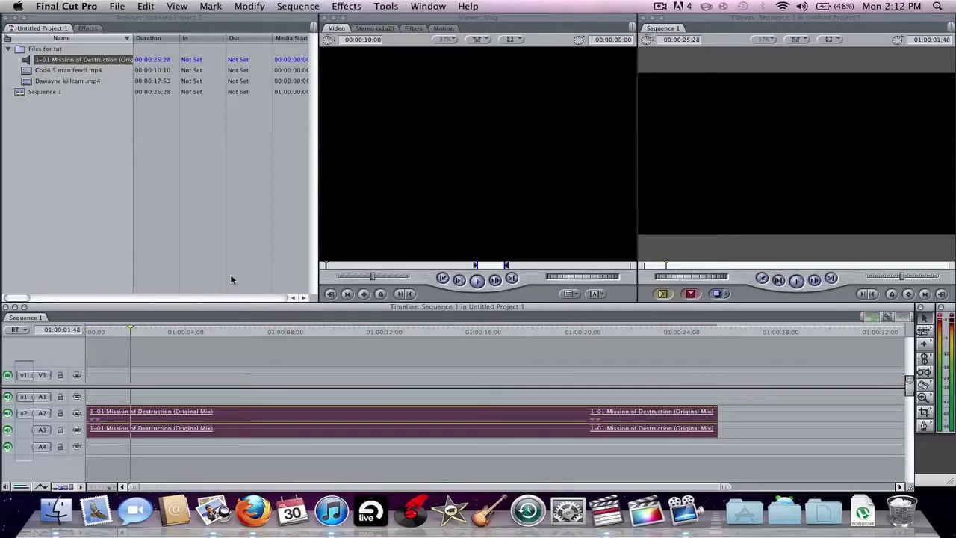
pyautogui.moveTo(127, 331); pyautogui.dragTo(78, 334)
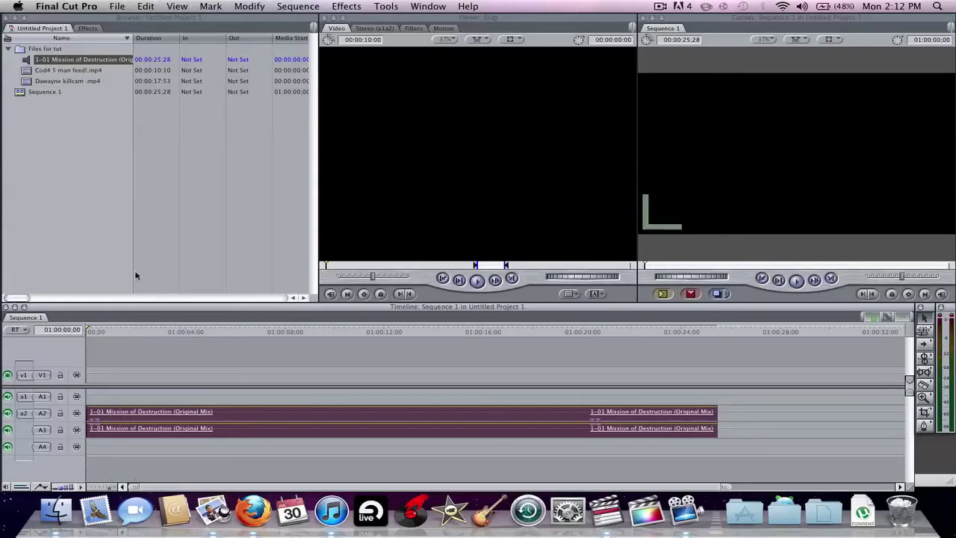
# - Apply the Cross Fade (0dB) audio transition to the Mission of Destruction clip
pyautogui.click(8, 49)
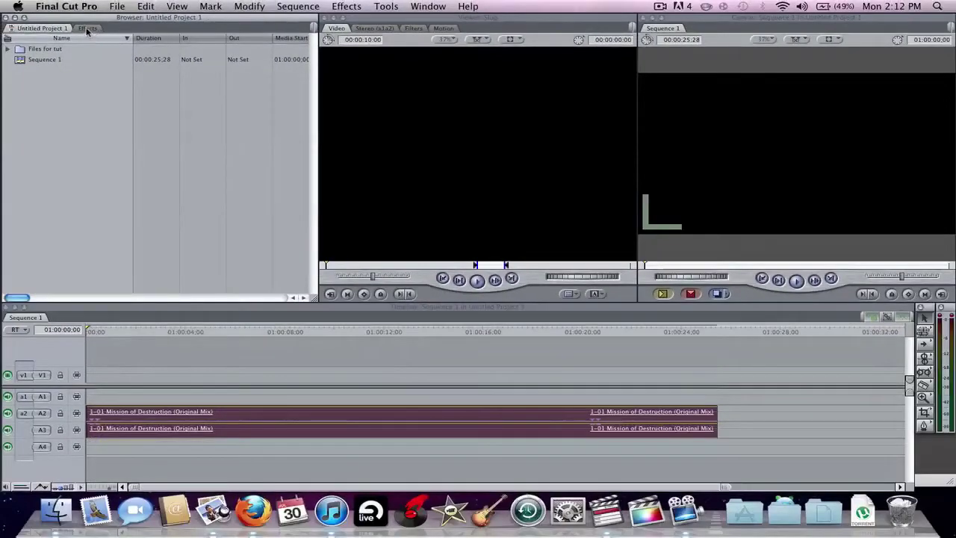
pyautogui.click(80, 29)
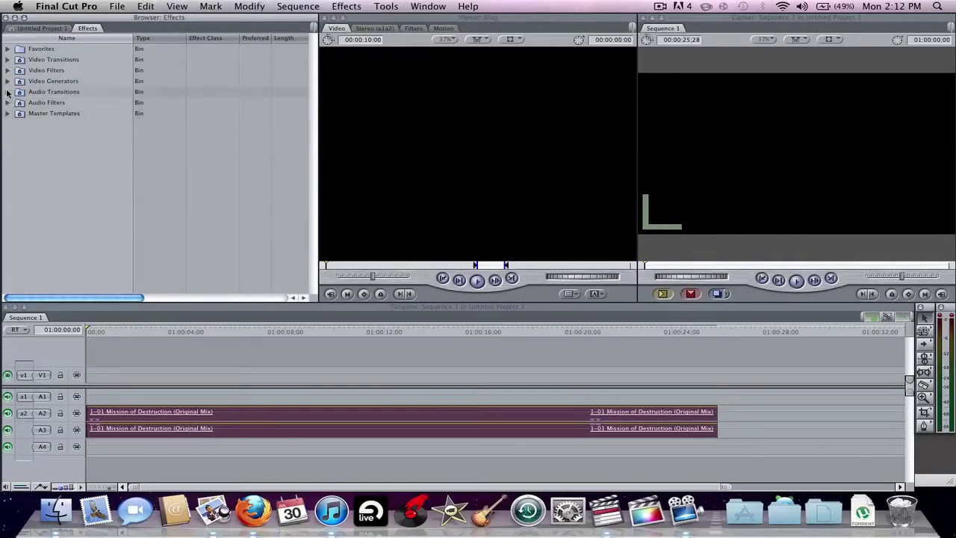
pyautogui.click(8, 92)
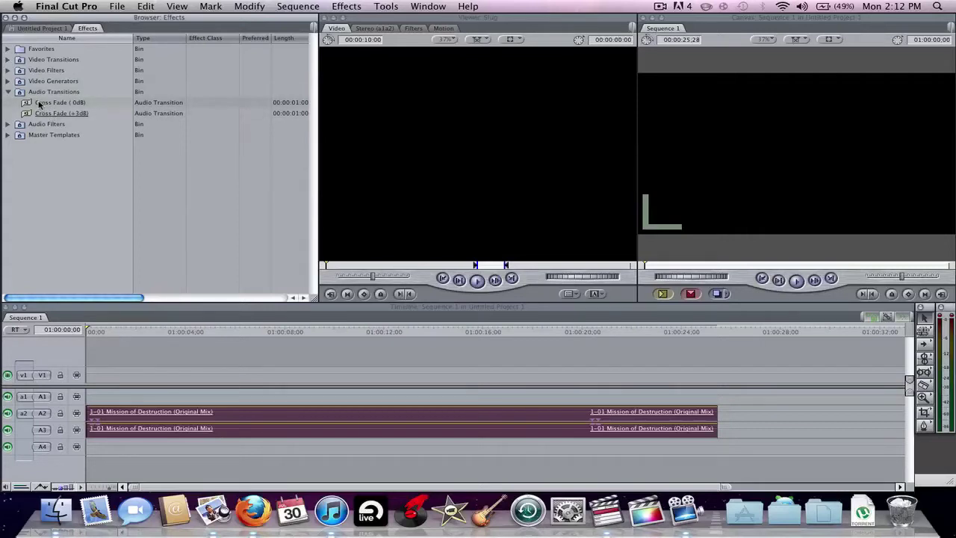
pyautogui.click(7, 125)
pyautogui.click(8, 125)
pyautogui.moveTo(28, 105); pyautogui.dragTo(399, 428)
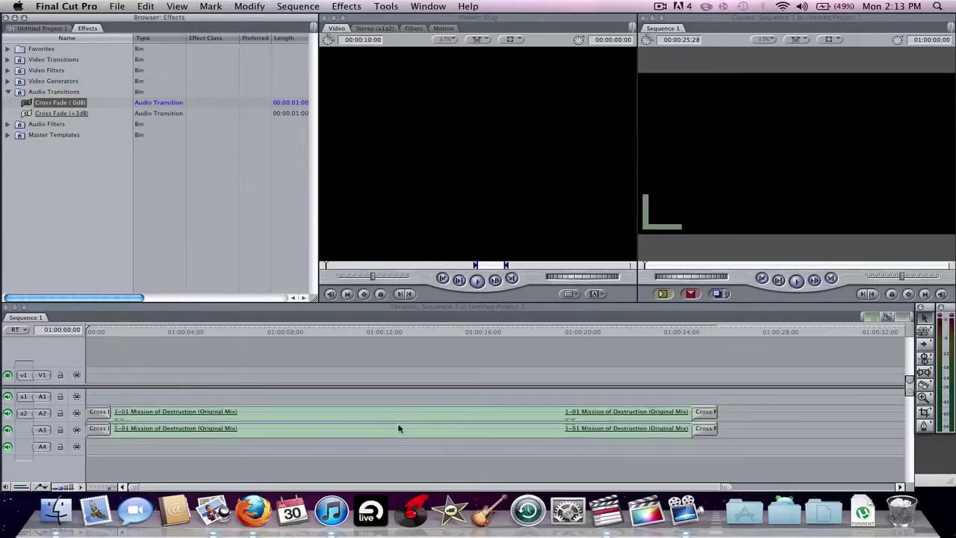
# - Play the song and delete the cross fades at its end
pyautogui.press('Down')
pyautogui.press('Down')
pyautogui.click(88, 335)
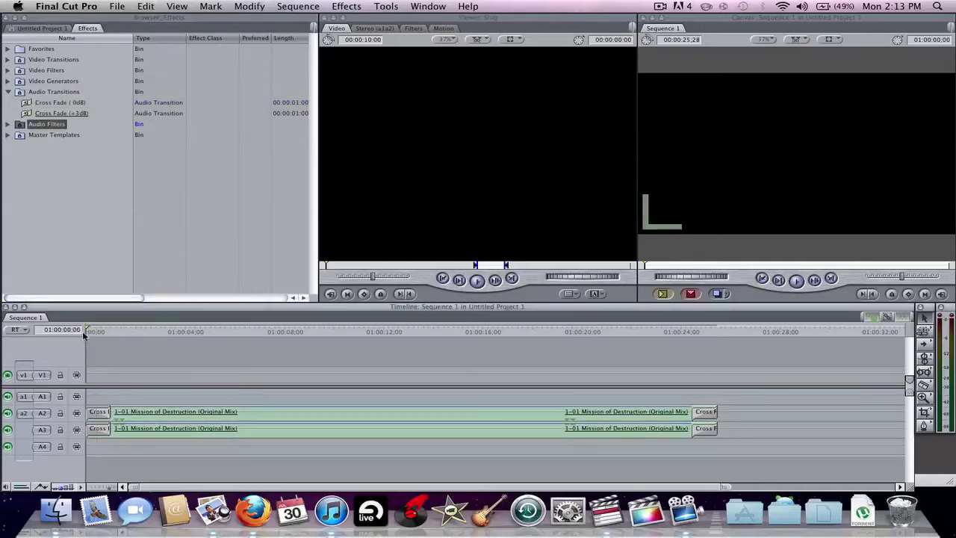
pyautogui.press('space')
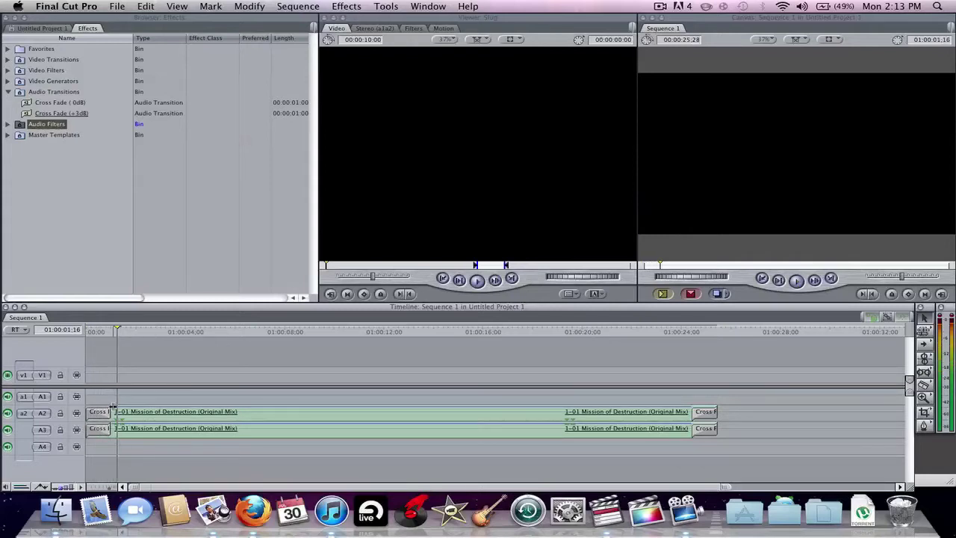
pyautogui.click(687, 335)
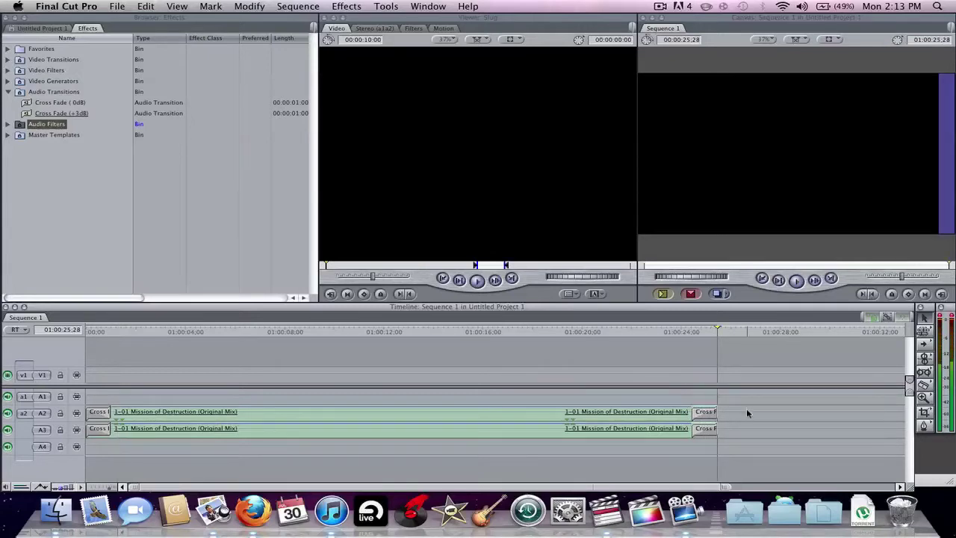
pyautogui.moveTo(746, 409); pyautogui.dragTo(710, 419)
pyautogui.press('Delete')
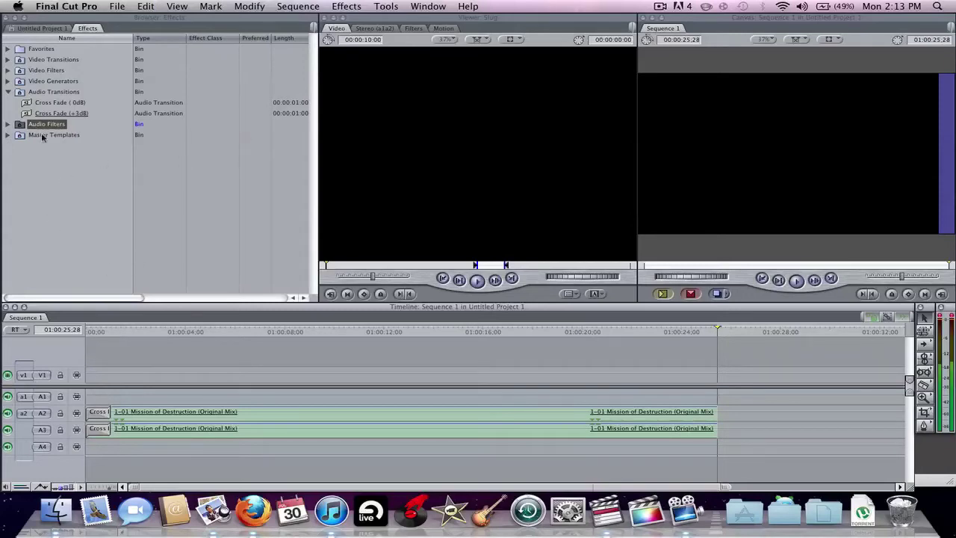
# - Place Dawayne killcam .mp4 at the sequence start, moving the song down one audio track
pyautogui.click(8, 92)
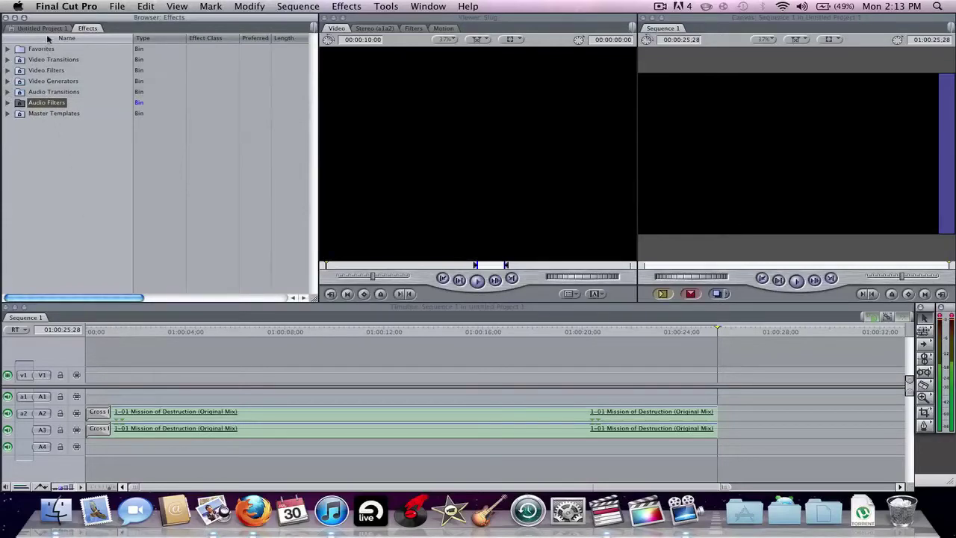
pyautogui.click(45, 29)
pyautogui.click(8, 50)
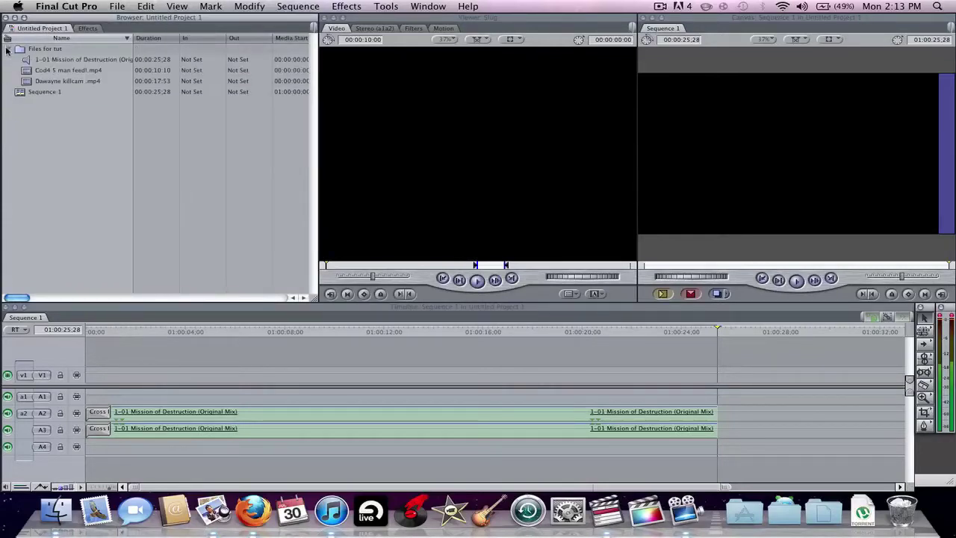
pyautogui.click(27, 83)
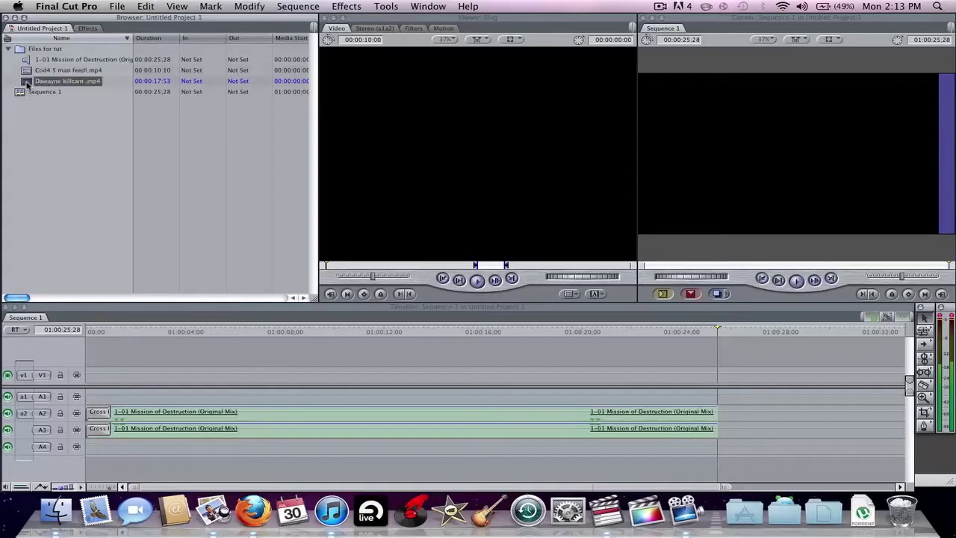
pyautogui.moveTo(27, 84); pyautogui.dragTo(86, 129)
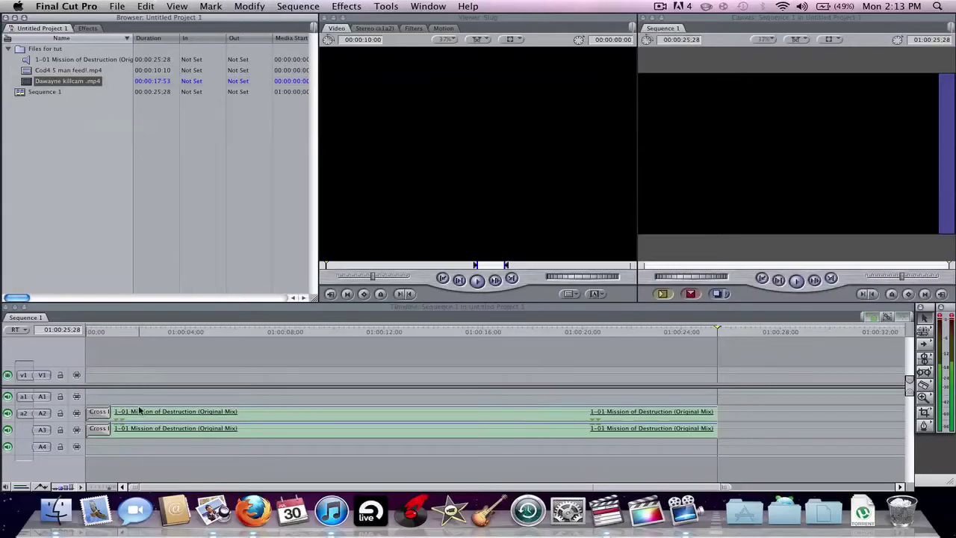
pyautogui.moveTo(139, 410); pyautogui.dragTo(138, 428)
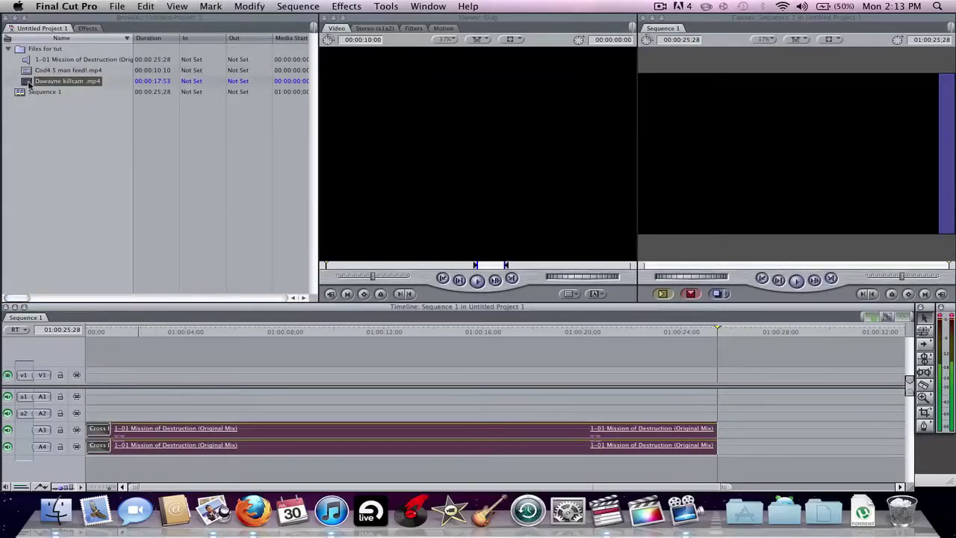
pyautogui.moveTo(33, 82); pyautogui.dragTo(88, 376)
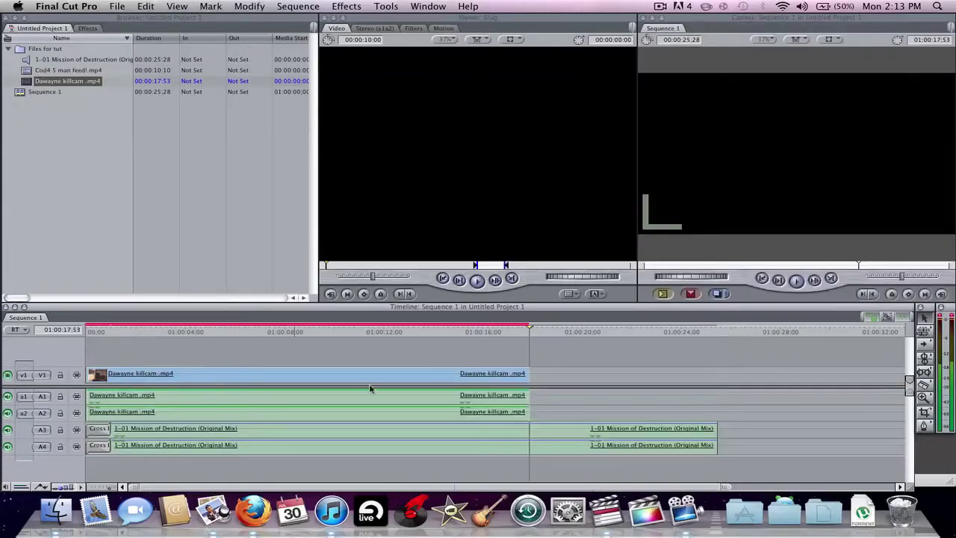
# - Delete the killcam clip's own audio from A1/A2
pyautogui.click(508, 380)
pyautogui.keyDown('super'); pyautogui.click(505, 394); pyautogui.keyUp('super')
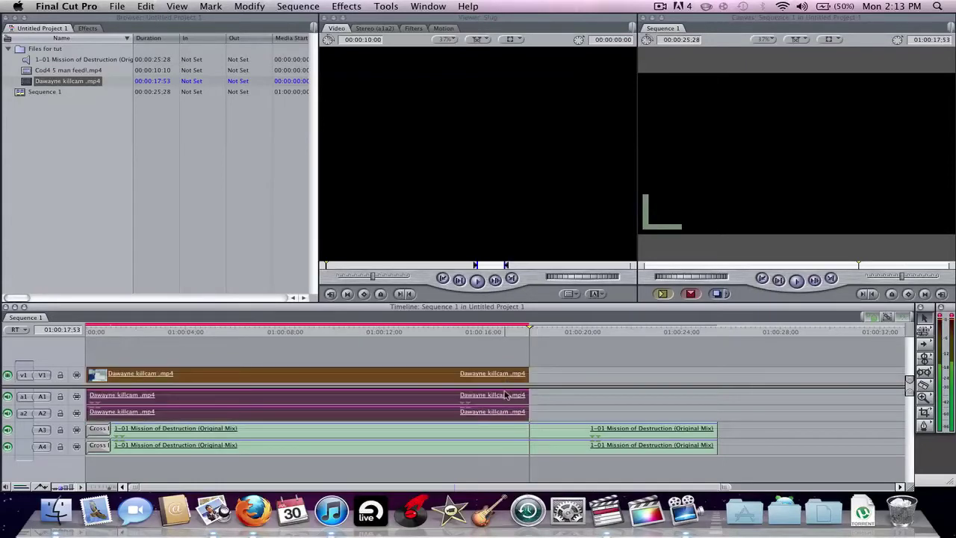
pyautogui.press('p')
pyautogui.click(565, 396)
pyautogui.click(494, 395)
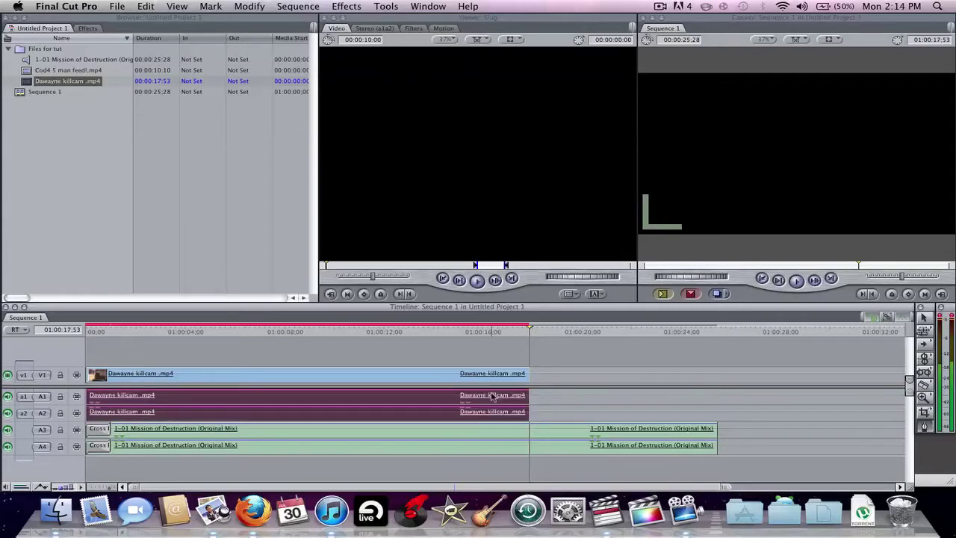
pyautogui.press('Delete')
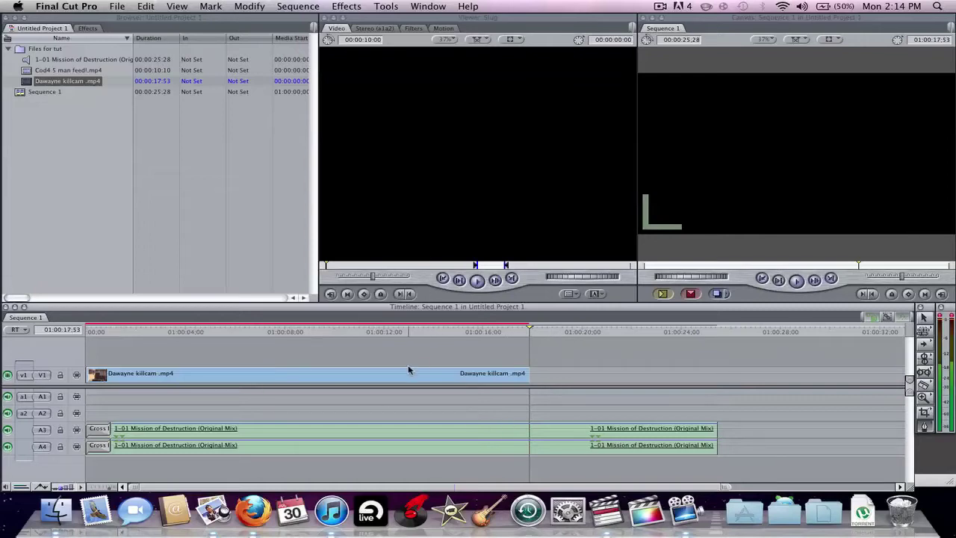
# - Play the sequence from the start and turn off music tracks A3 and A4
pyautogui.click(94, 331)
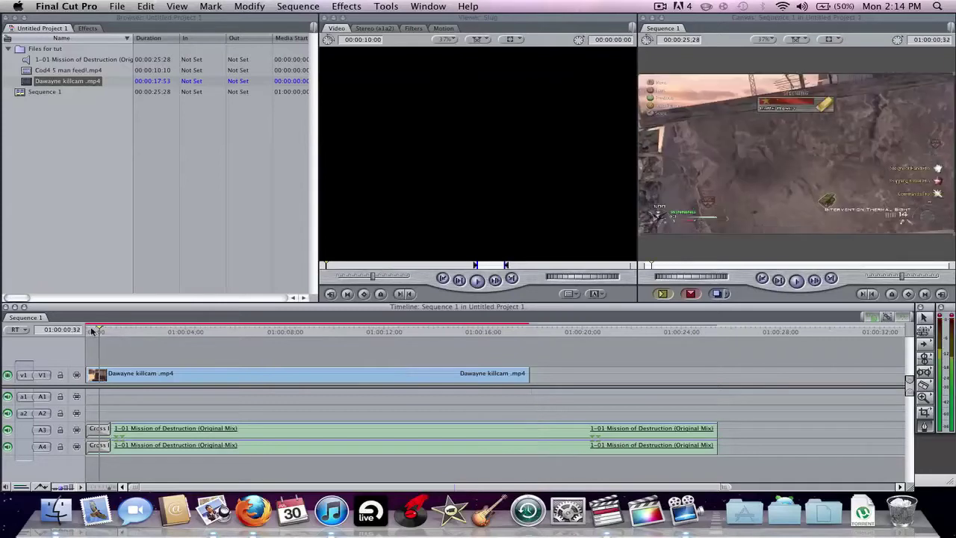
pyautogui.moveTo(93, 331); pyautogui.dragTo(87, 331)
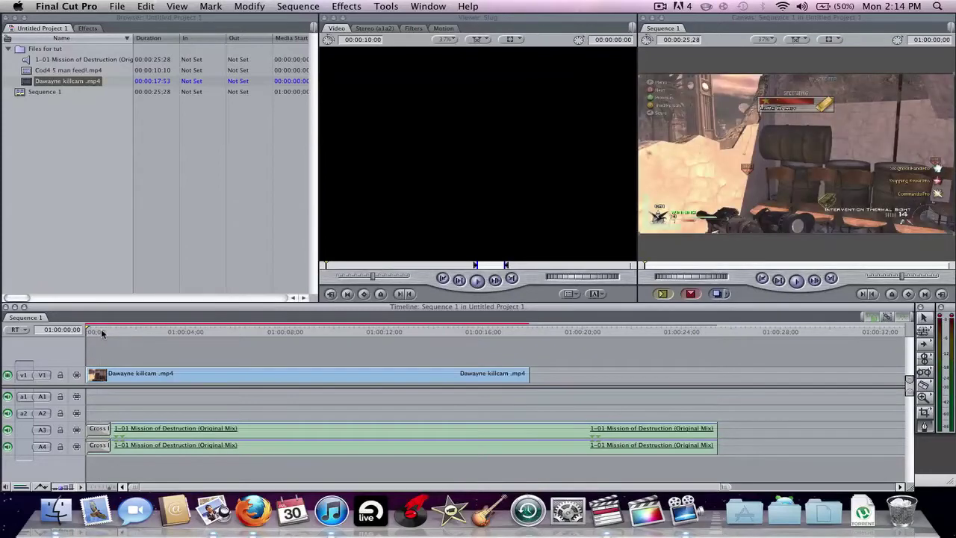
pyautogui.press('space')
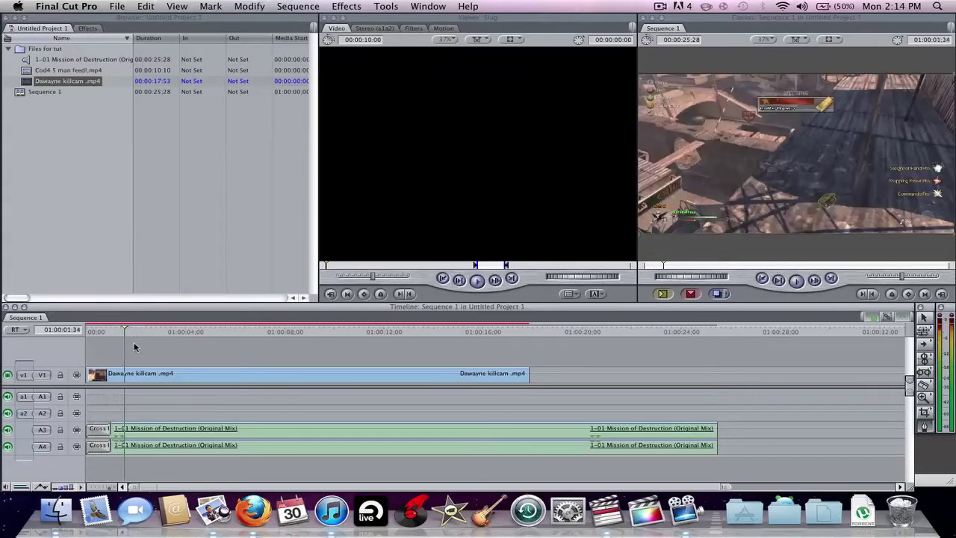
pyautogui.click(8, 430)
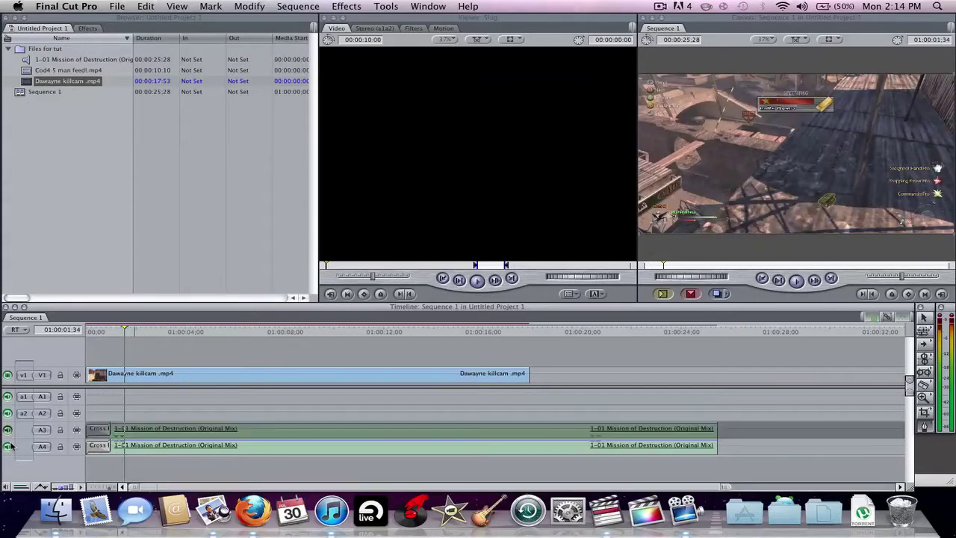
pyautogui.click(7, 446)
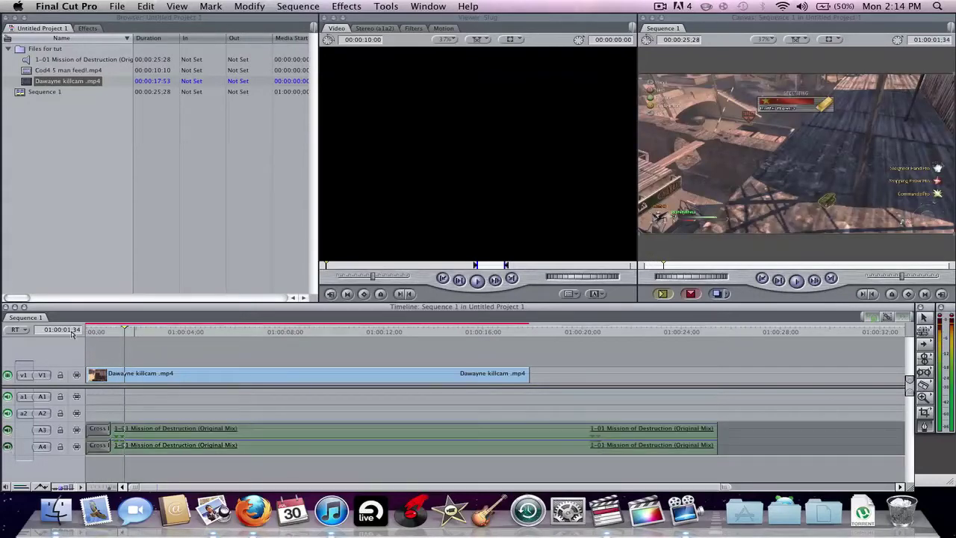
# - Play the killcam clip from the start, scrub back, and cancel a render
pyautogui.press('Home')
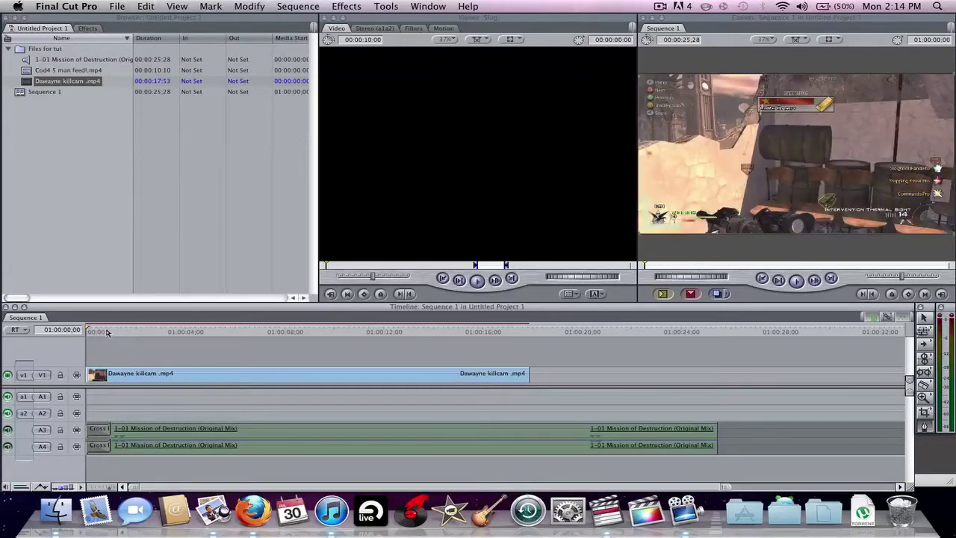
pyautogui.press('space')
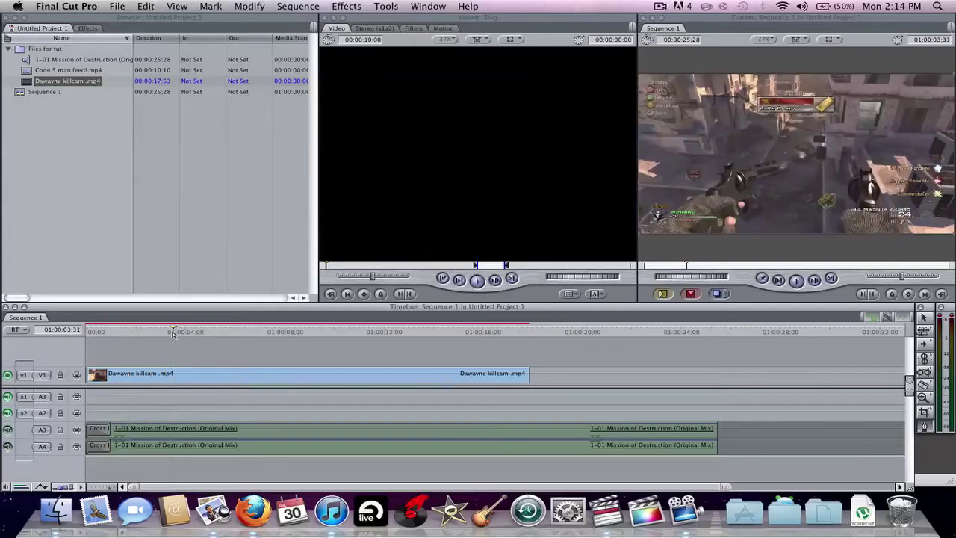
pyautogui.moveTo(172, 334); pyautogui.dragTo(87, 332)
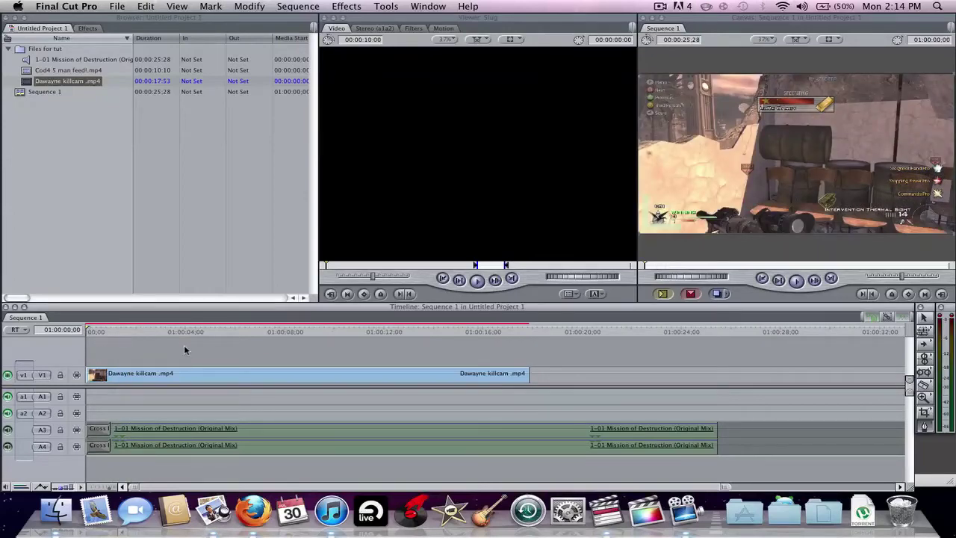
pyautogui.hotkey('alt', 'r')
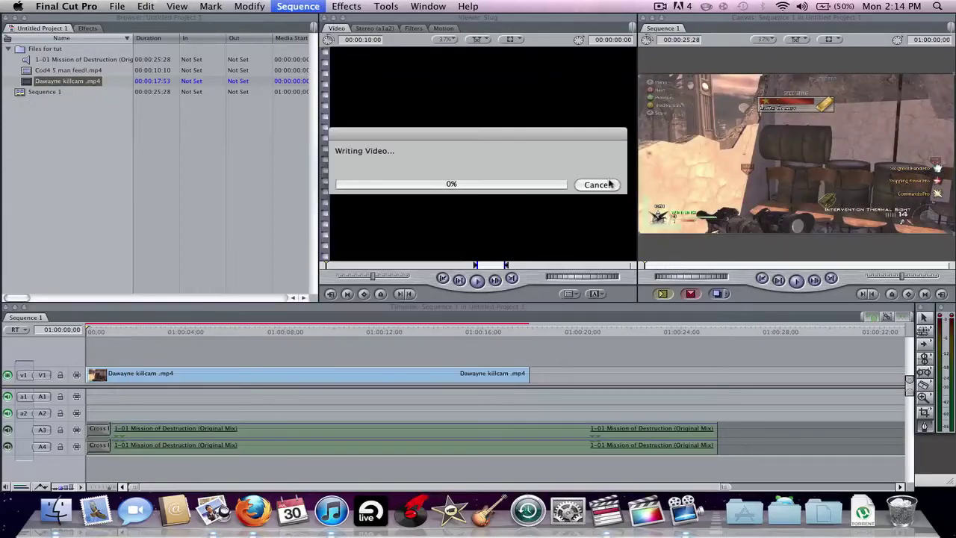
pyautogui.click(607, 185)
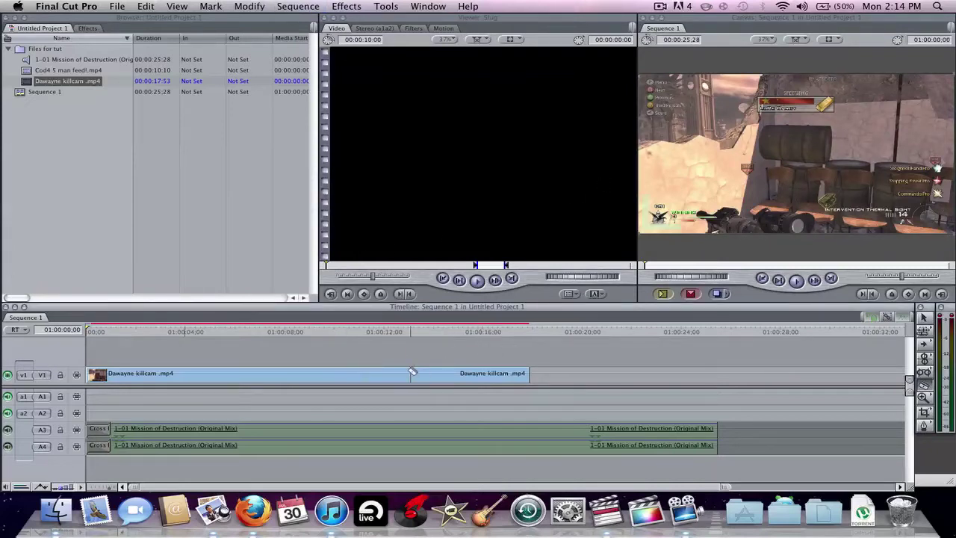
# - Split the killcam clip near 01:00:12, delete the later piece, and render
pyautogui.click(348, 373)
pyautogui.press('a')
pyautogui.click(465, 373)
pyautogui.press('Delete')
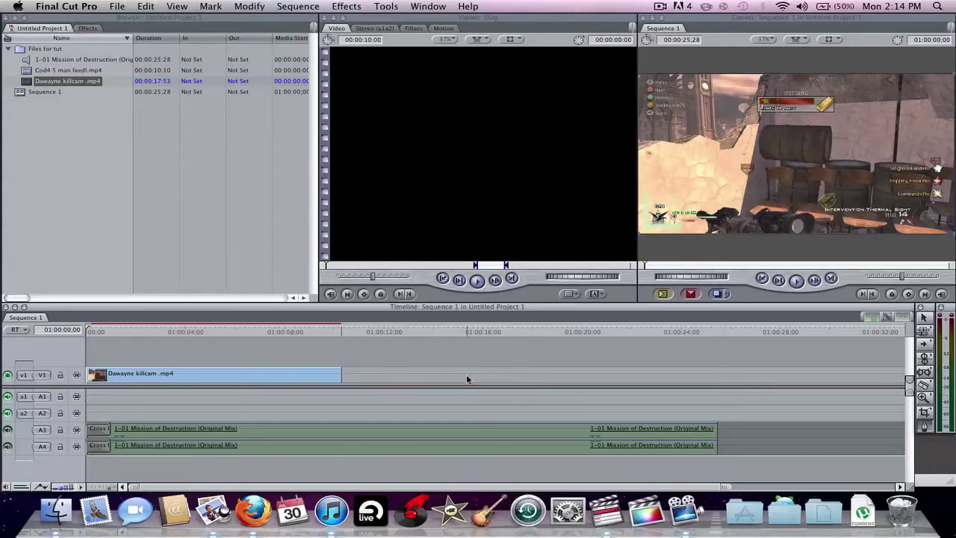
pyautogui.press('super+r')
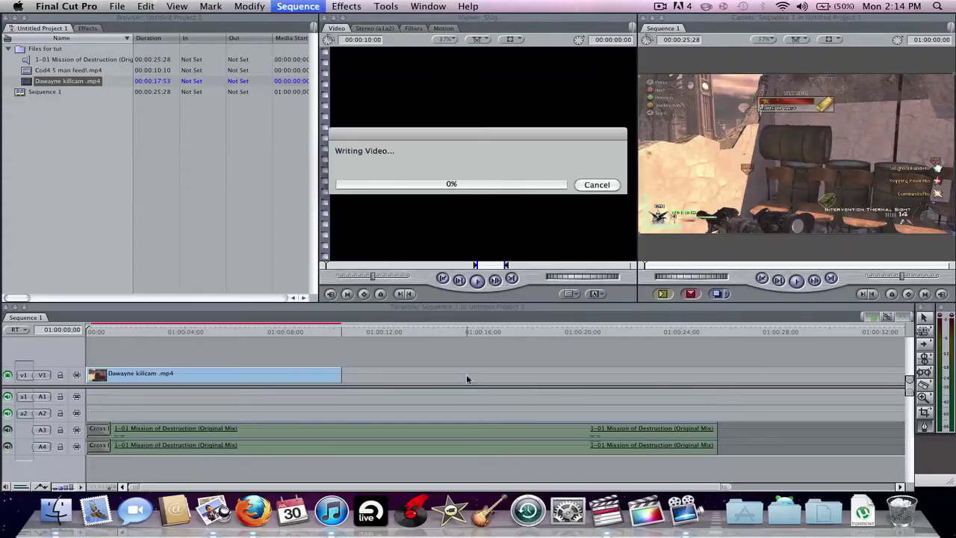
# - Split the killcam clip at 01:00:02:55 and delete the piece after it
pyautogui.click(173, 384)
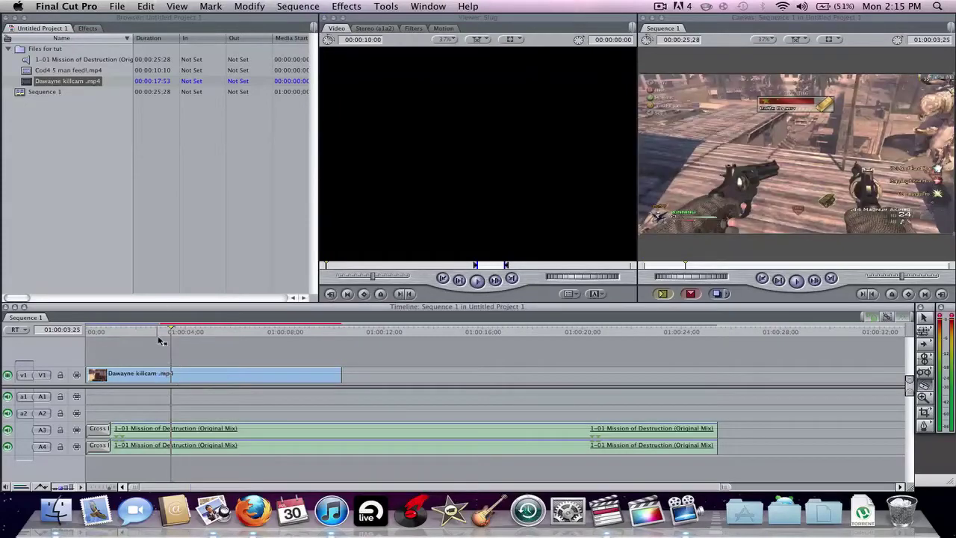
pyautogui.moveTo(161, 332); pyautogui.dragTo(158, 334)
pyautogui.hotkey('ctrl', 'v')
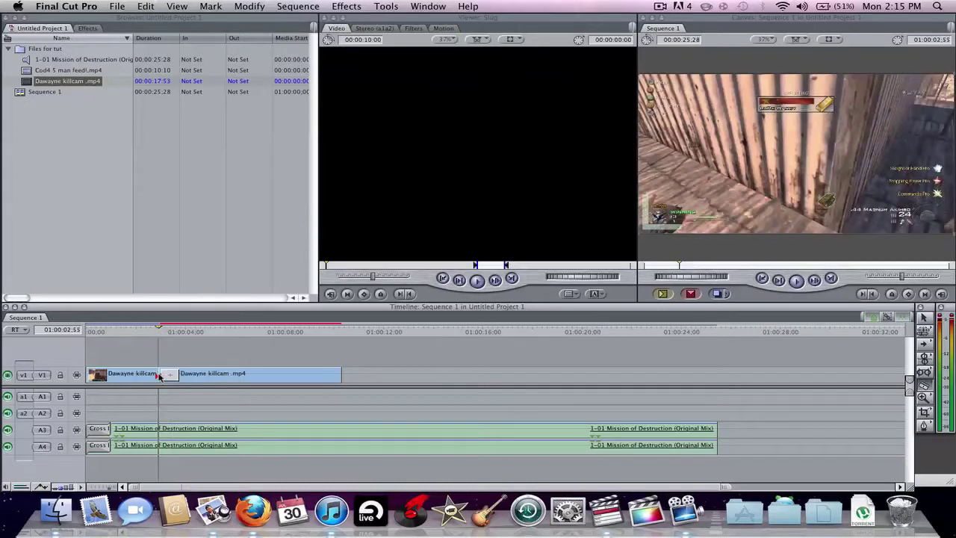
pyautogui.click(221, 377)
pyautogui.press('Delete')
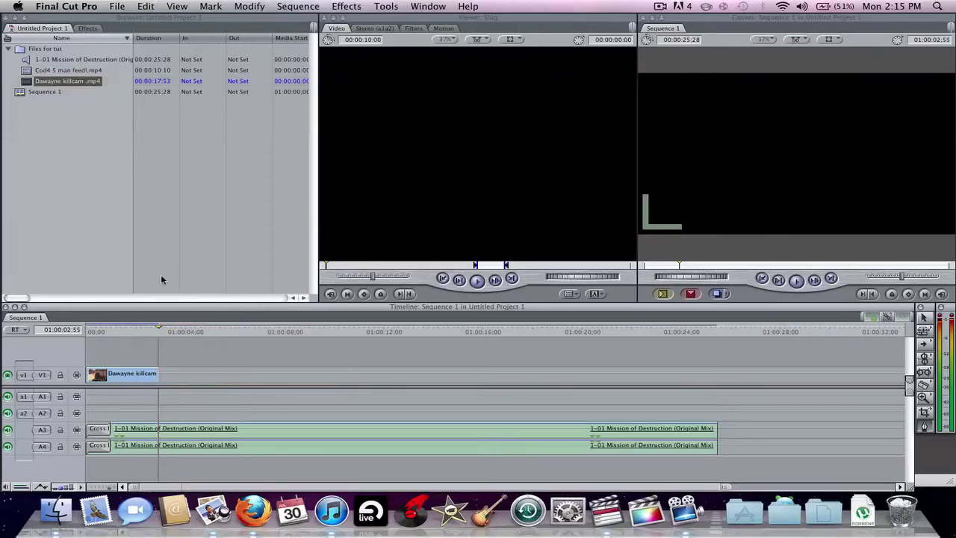
# - Drop Video Transitions > Dissolve > Fade In Fade Out Dissolve on the killcam start and play it
pyautogui.click(93, 29)
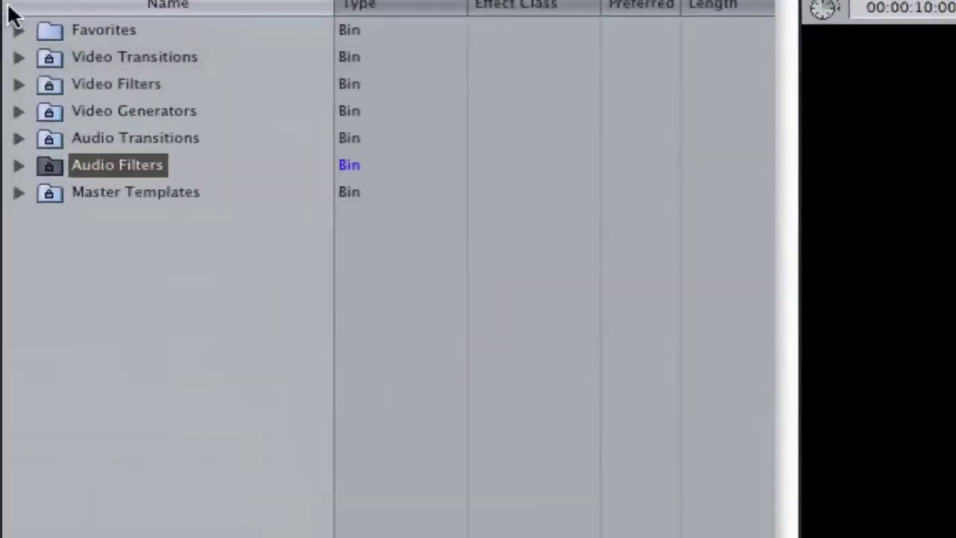
pyautogui.click(18, 104)
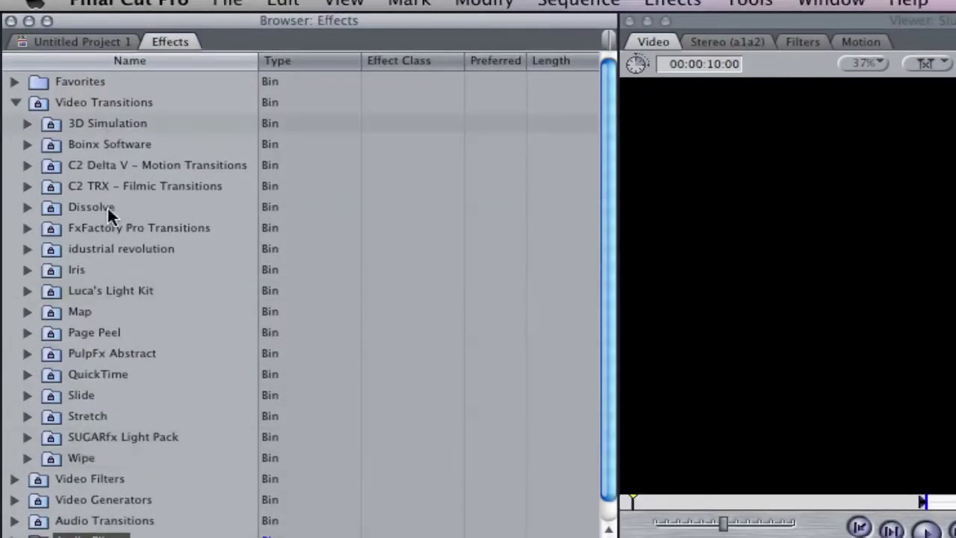
pyautogui.click(27, 207)
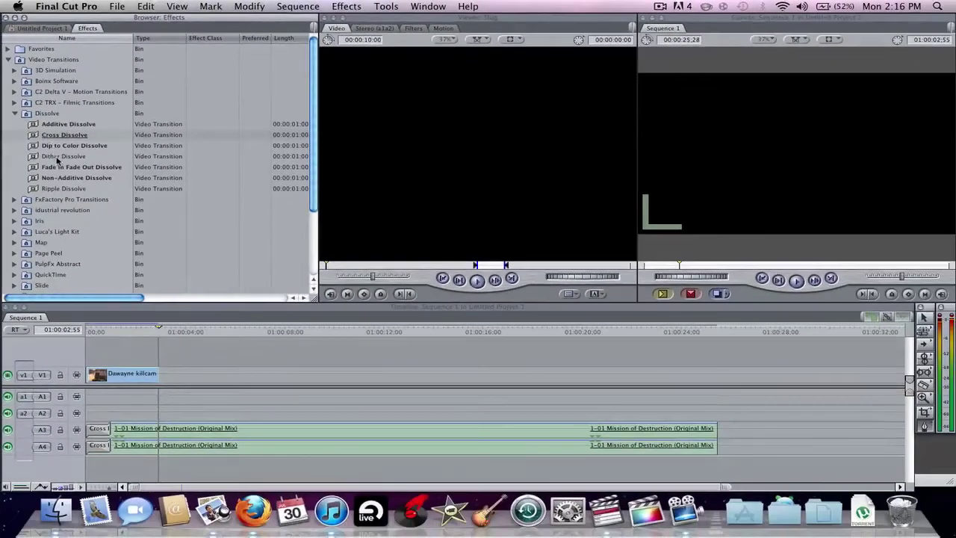
pyautogui.click(33, 168)
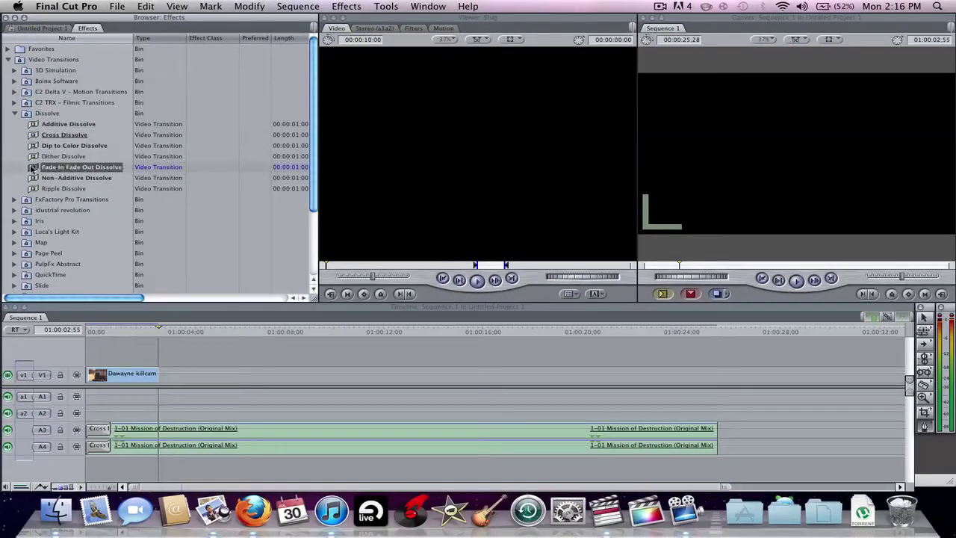
pyautogui.moveTo(32, 169); pyautogui.dragTo(101, 382)
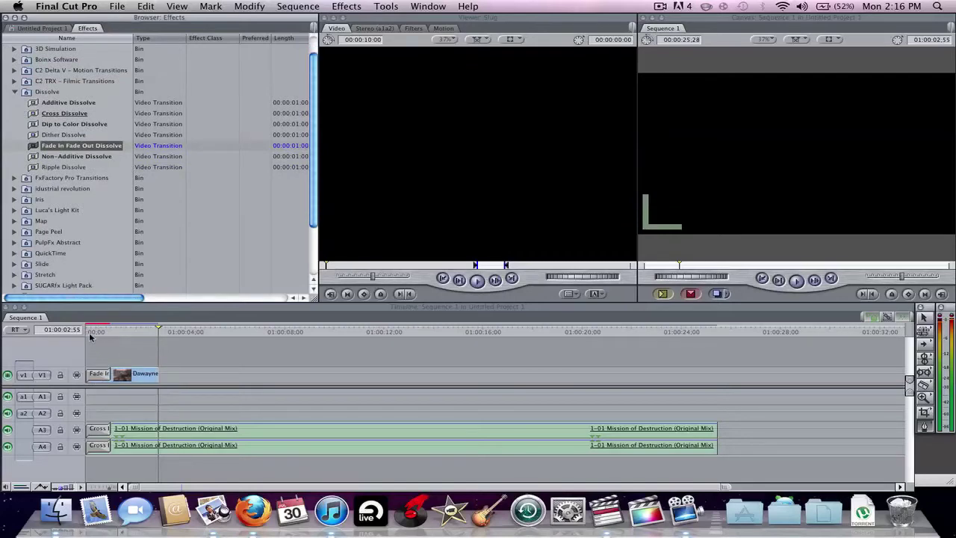
pyautogui.click(88, 336)
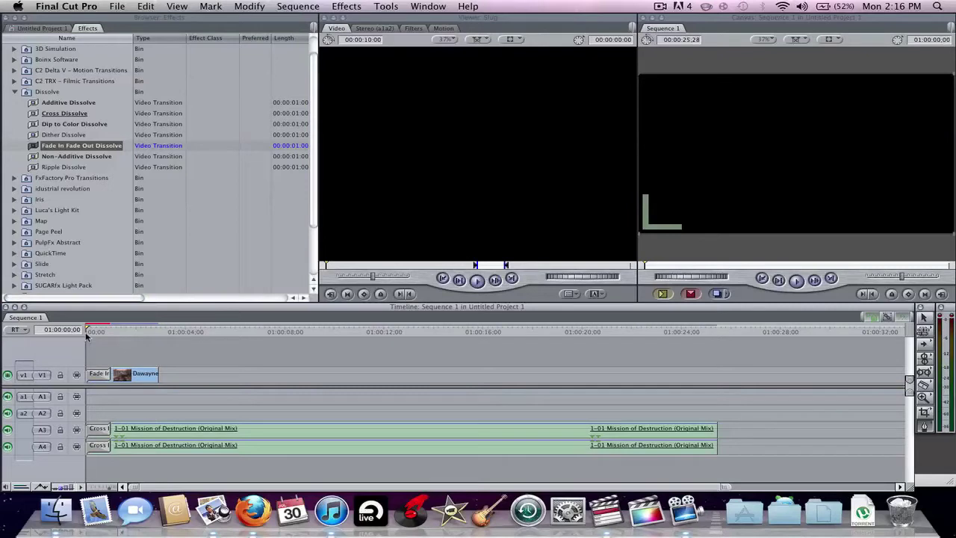
pyautogui.press('space')
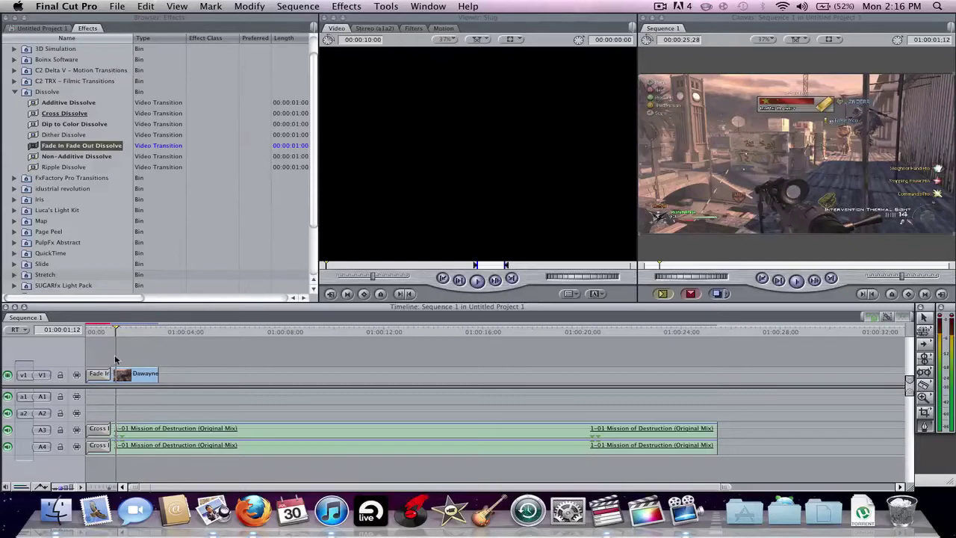
# - Add Cod4 5 man feed!.mp4 after the killcam clip and delete its audio
pyautogui.click(43, 28)
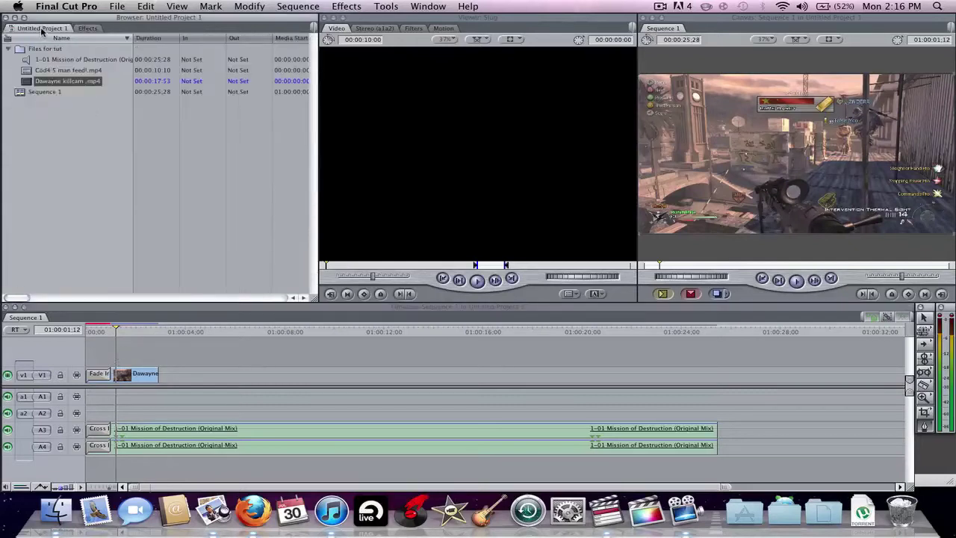
pyautogui.moveTo(56, 70); pyautogui.dragTo(167, 376)
pyautogui.click(197, 402)
pyautogui.press('Delete')
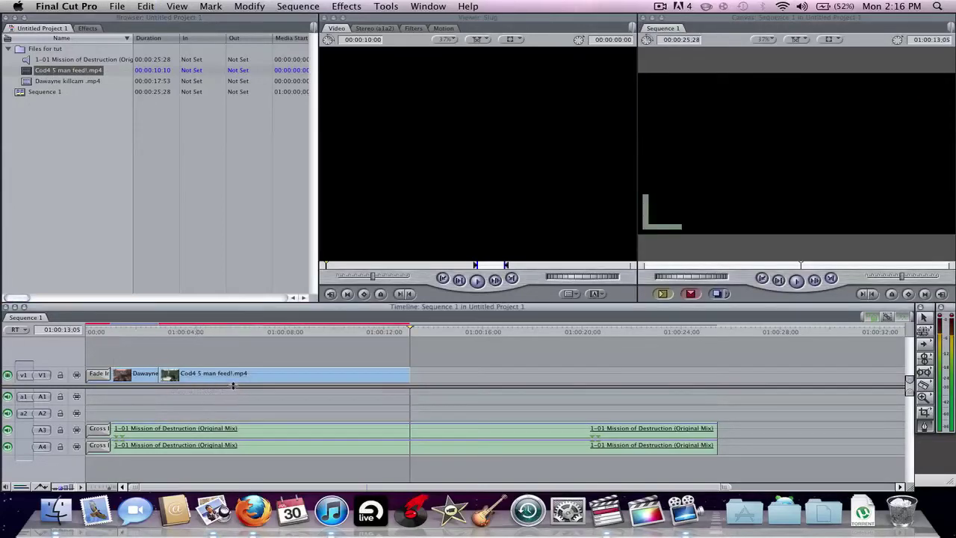
# - Trim the Cod4 clip to its first few seconds and scrub to the cut between clips
pyautogui.press('b')
pyautogui.click(226, 375)
pyautogui.press('a')
pyautogui.press('Delete')
pyautogui.press('b')
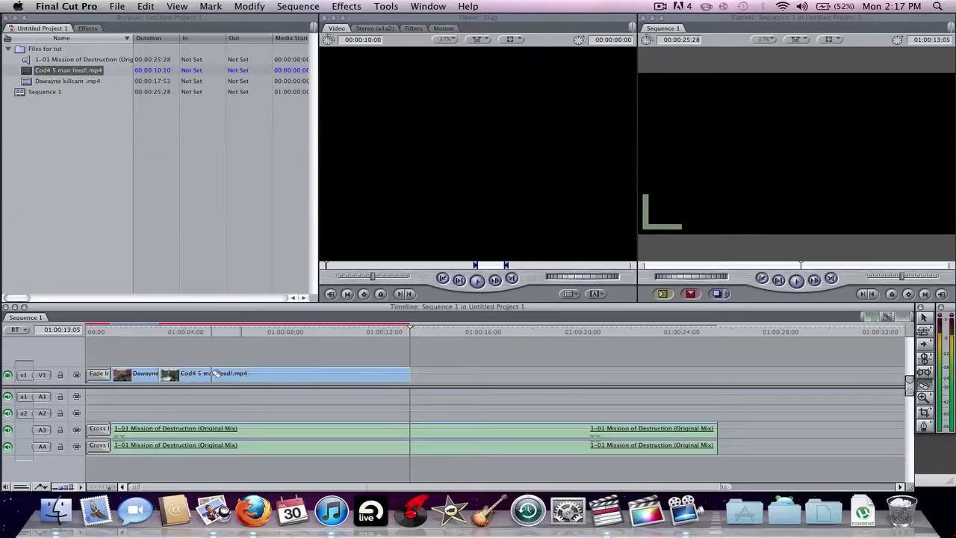
pyautogui.click(226, 373)
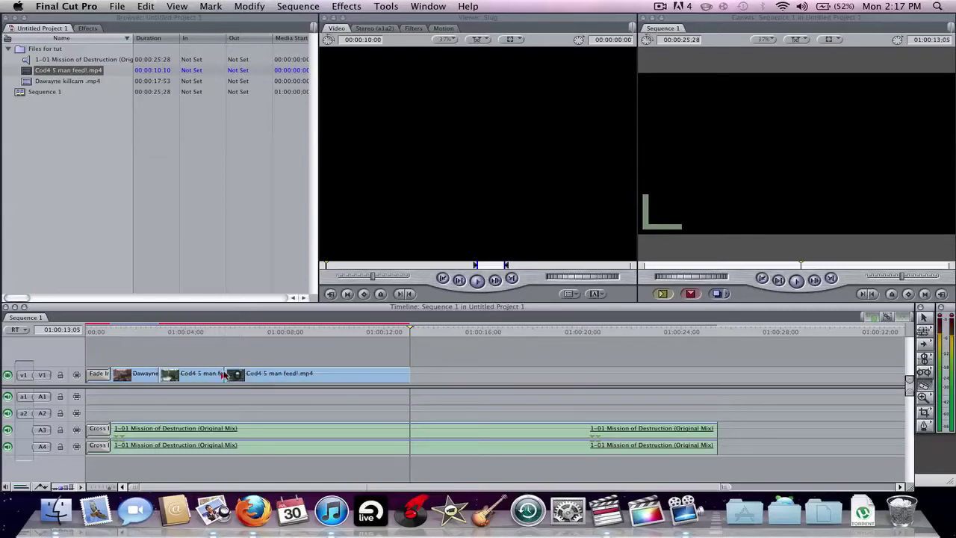
pyautogui.press('a')
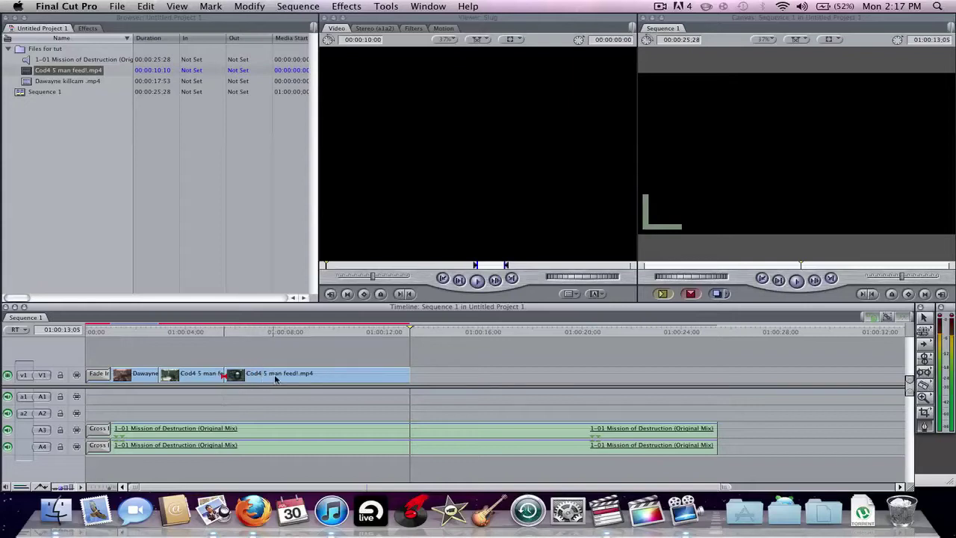
pyautogui.click(280, 377)
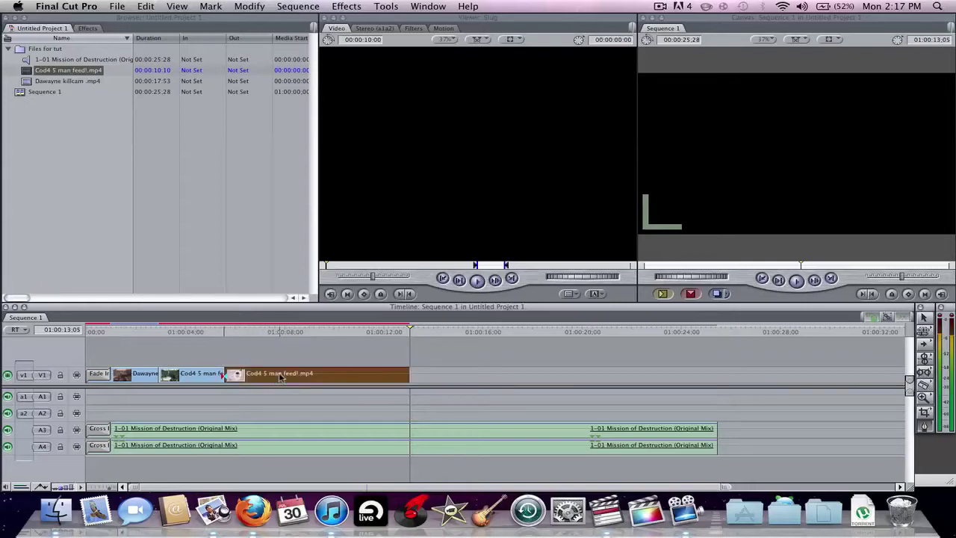
pyautogui.press('Delete')
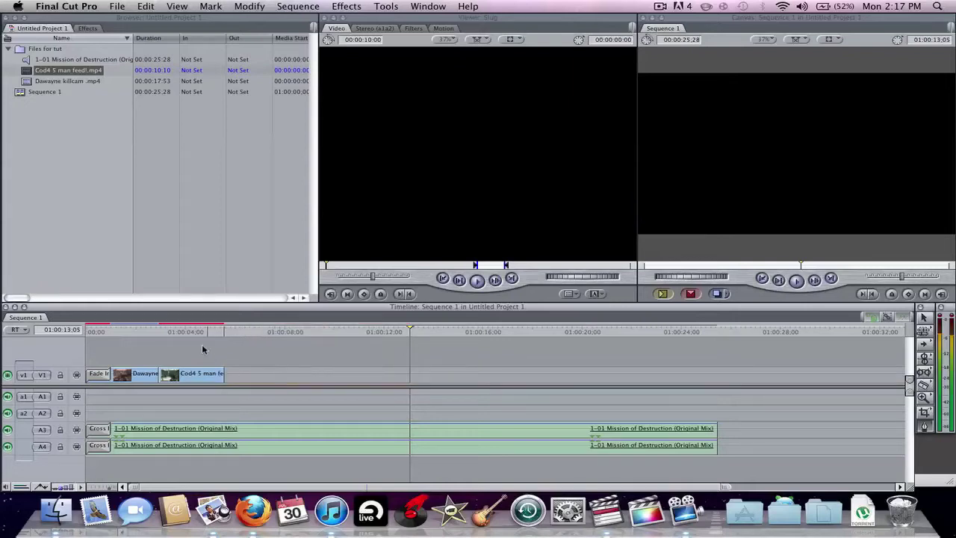
pyautogui.click(160, 333)
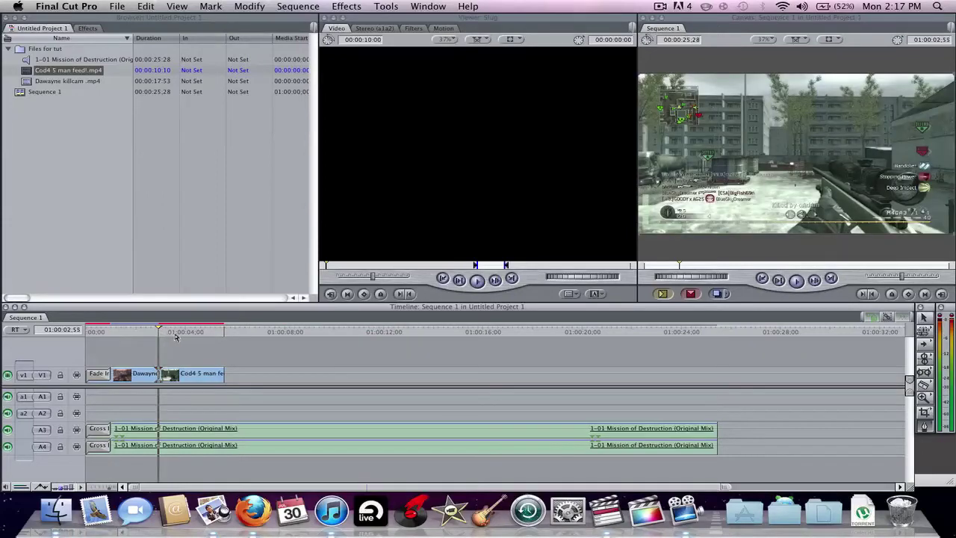
pyautogui.moveTo(176, 338); pyautogui.dragTo(199, 338)
# - Drop Additive Dissolve onto the V1 edit point between the killcam and Cod4 clips
pyautogui.click(88, 28)
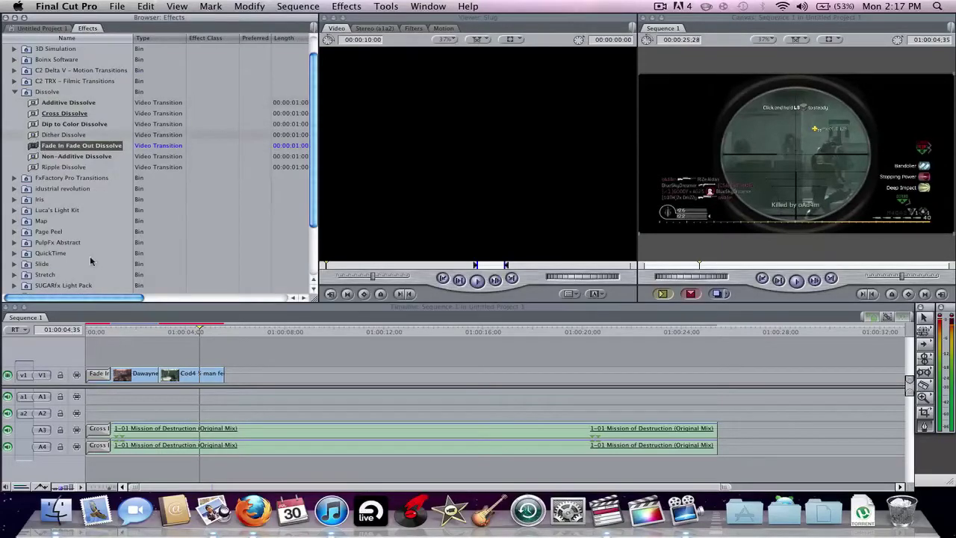
pyautogui.moveTo(154, 333); pyautogui.dragTo(158, 338)
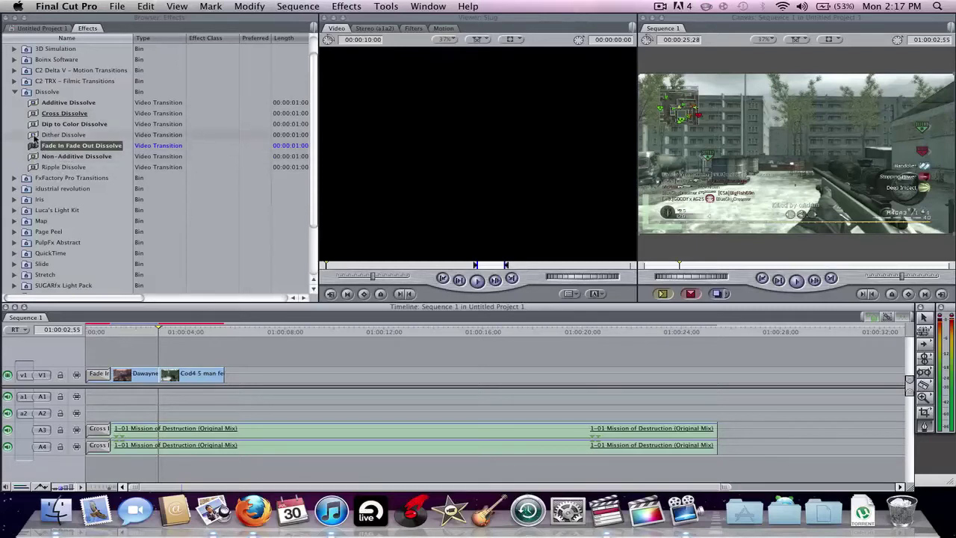
pyautogui.click(34, 104)
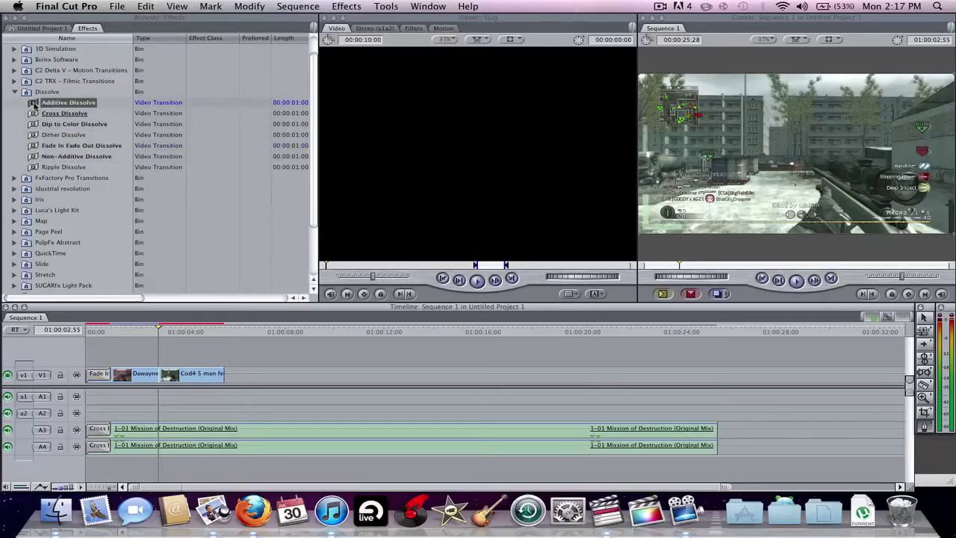
pyautogui.moveTo(34, 104); pyautogui.dragTo(170, 375)
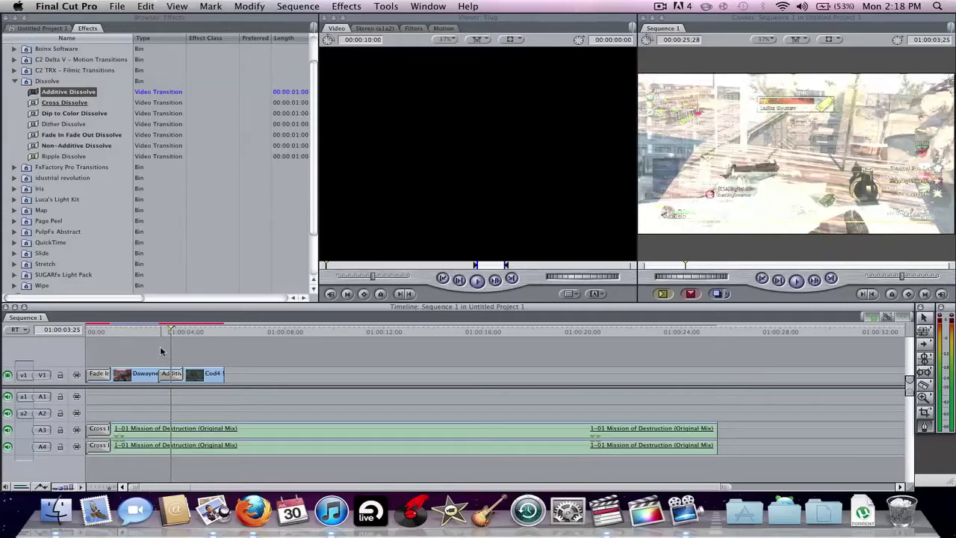
# - Swap the Additive Dissolve for a Dip to Color Dissolve and scrub through it
pyautogui.click(178, 375)
pyautogui.press('Delete')
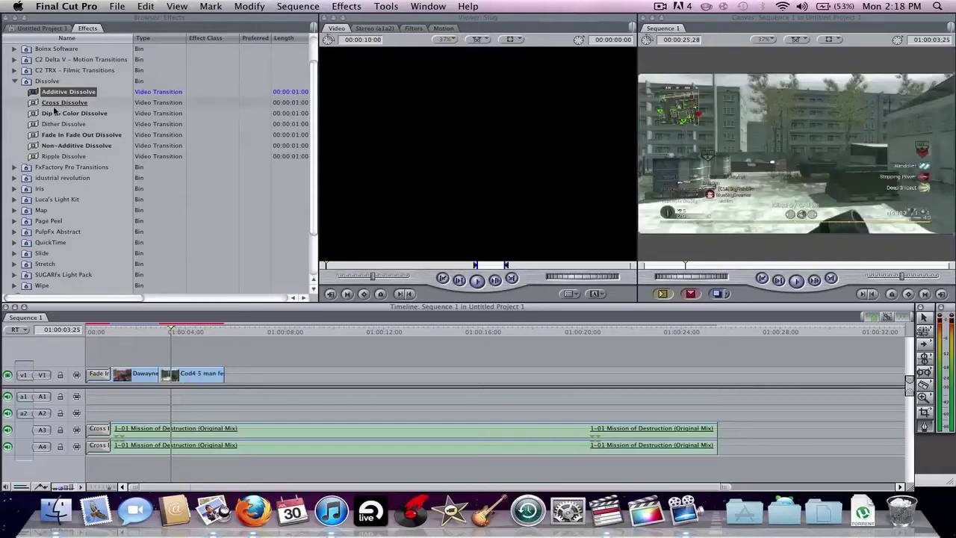
pyautogui.moveTo(48, 112); pyautogui.dragTo(170, 377)
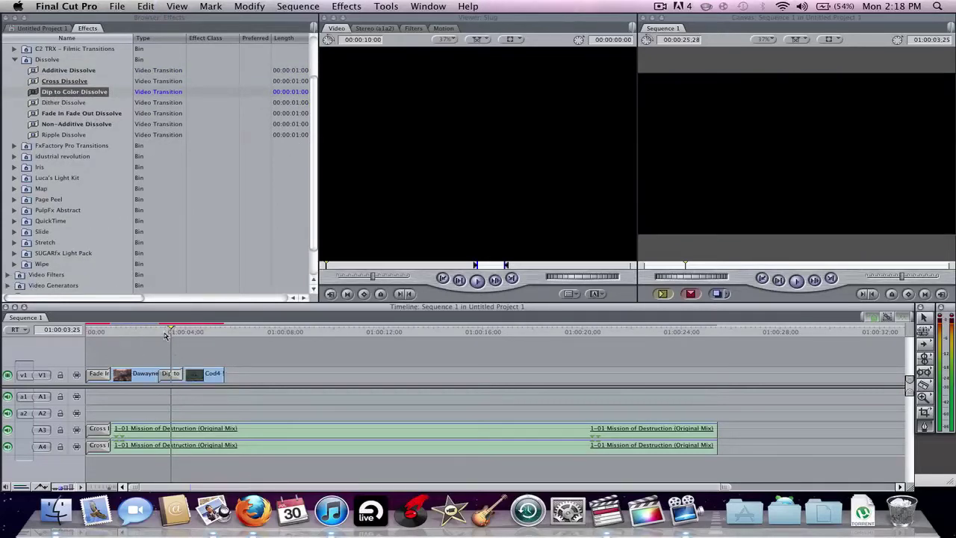
pyautogui.moveTo(166, 334); pyautogui.dragTo(173, 336)
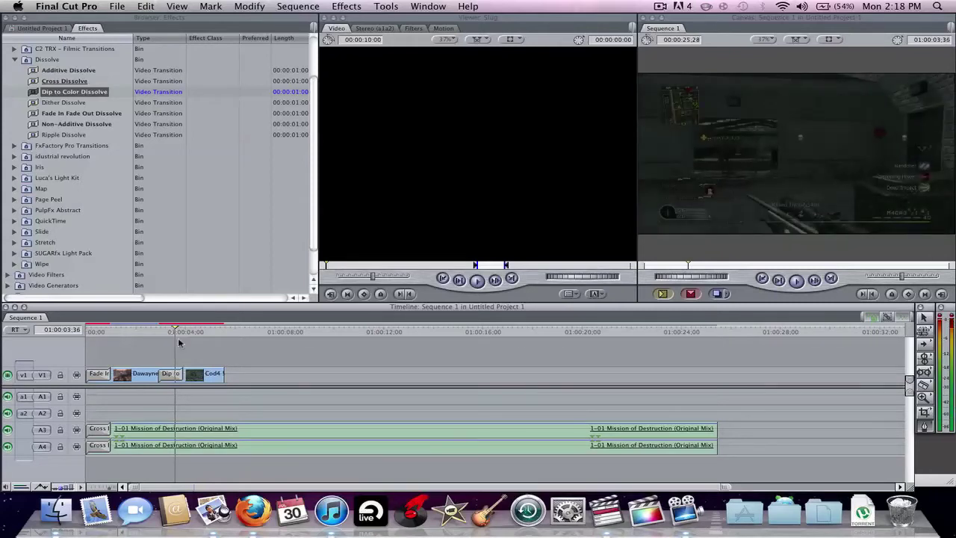
pyautogui.press('Right')
pyautogui.press('Right')
pyautogui.press('Right')
pyautogui.press('Right')
pyautogui.press('Right')
pyautogui.press('Right')
pyautogui.press('Right')
pyautogui.press('Right')
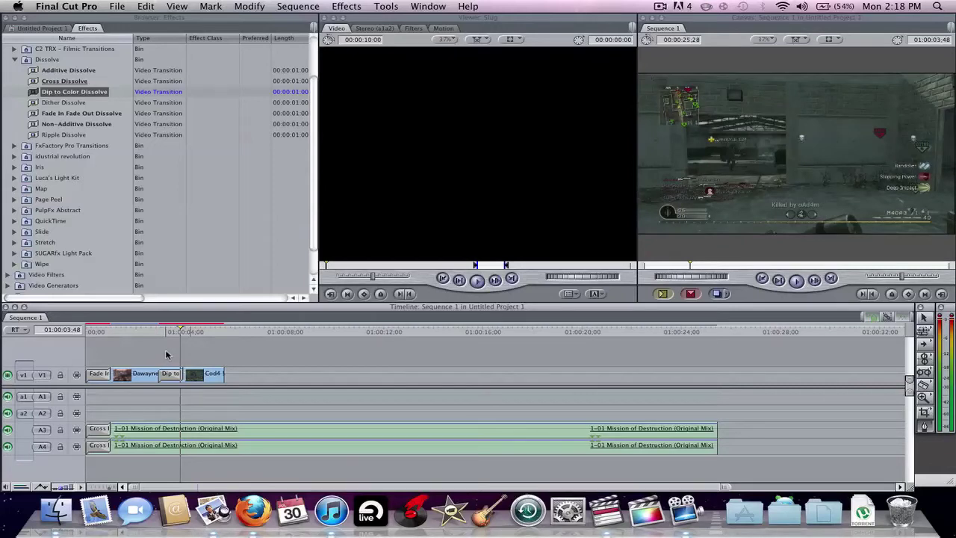
# - Open the Dip to Color Dissolve transition's settings from its right-click menu on V1
pyautogui.click(180, 374)
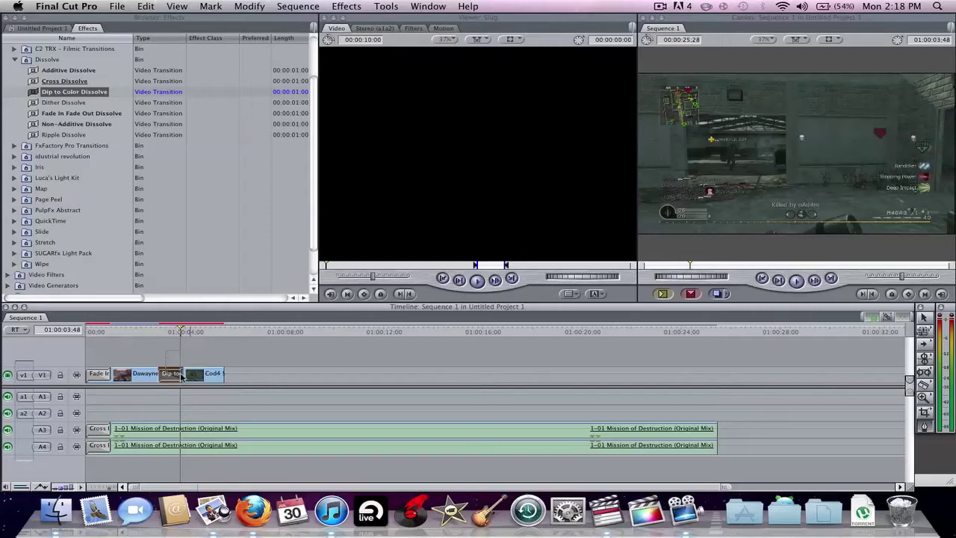
pyautogui.click(171, 354)
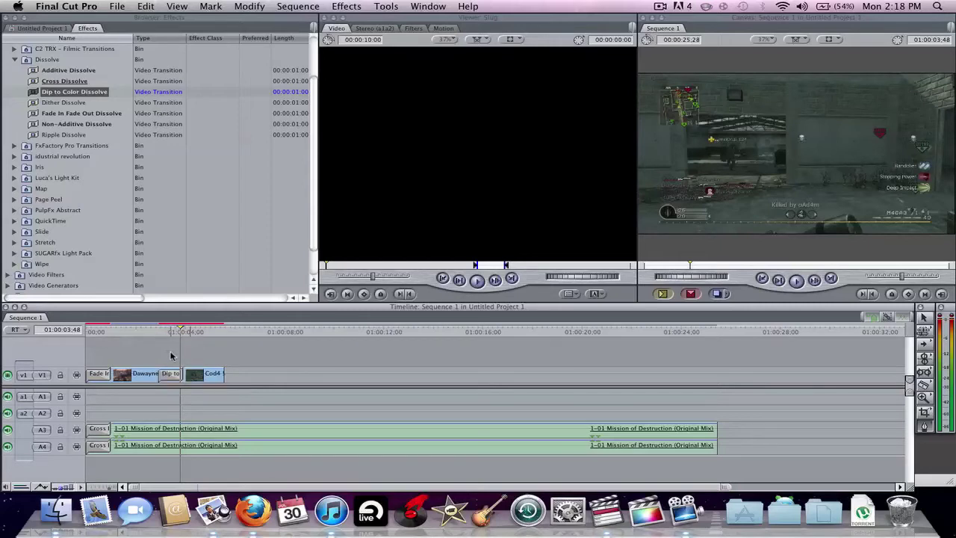
pyautogui.moveTo(170, 355); pyautogui.dragTo(179, 377)
pyautogui.rightClick(170, 375)
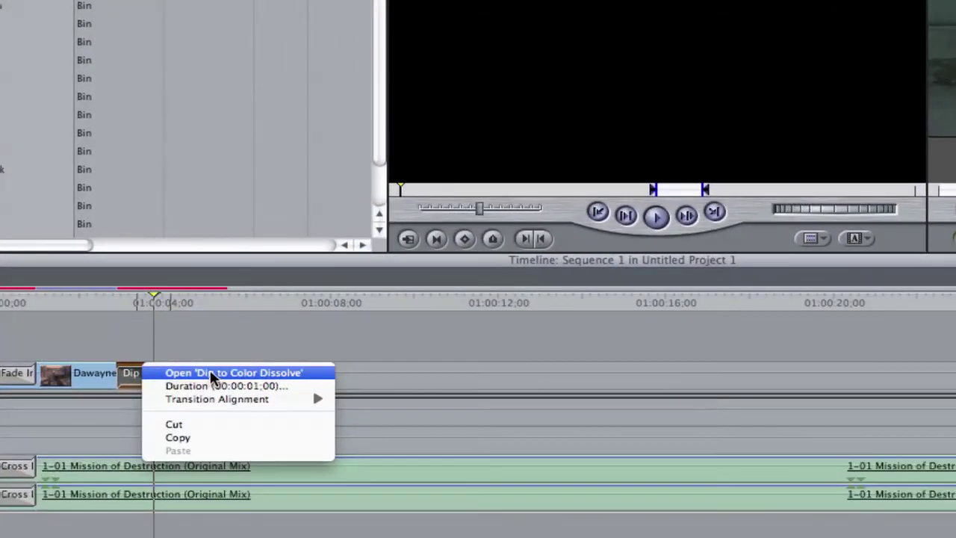
pyautogui.click(220, 374)
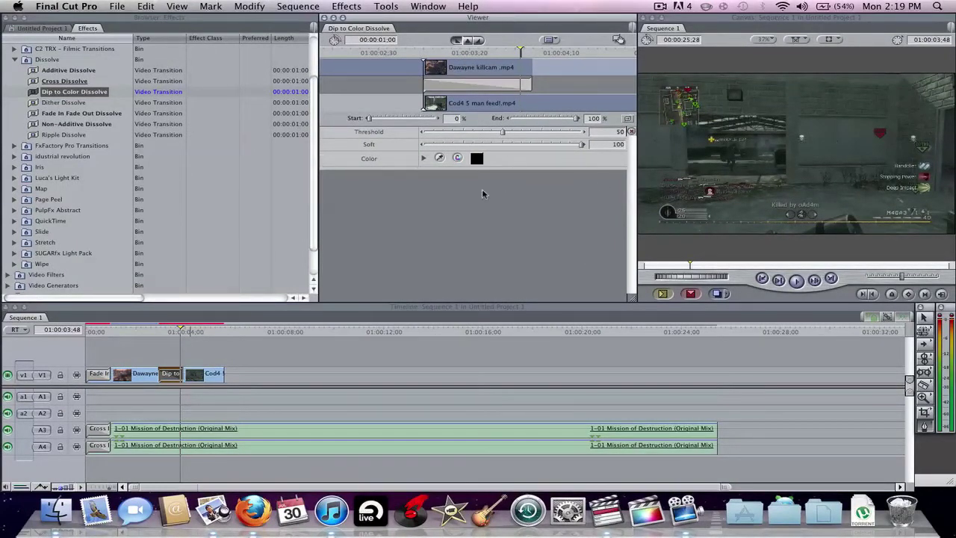
# - Park the playhead on the black middle of the dip and activate the transition settings
pyautogui.moveTo(173, 333); pyautogui.dragTo(158, 334)
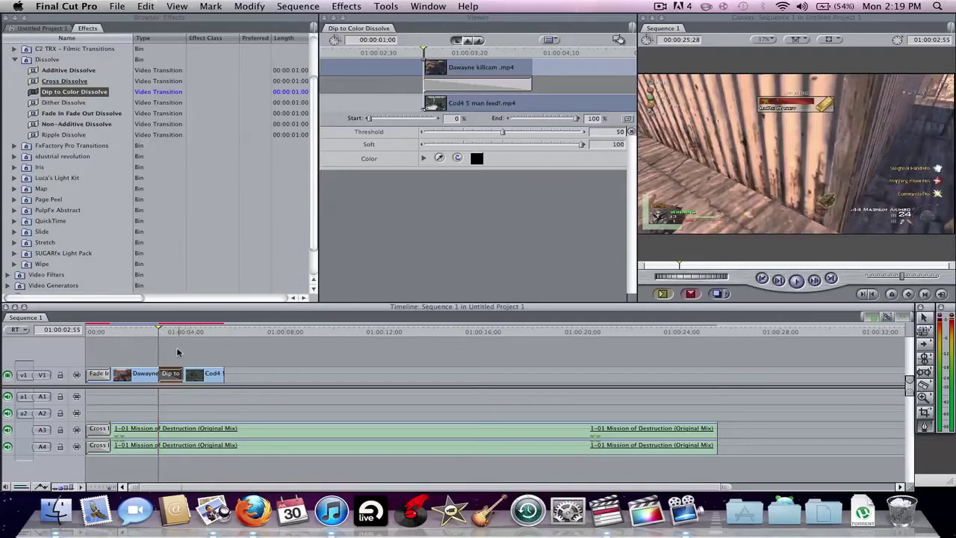
pyautogui.click(172, 333)
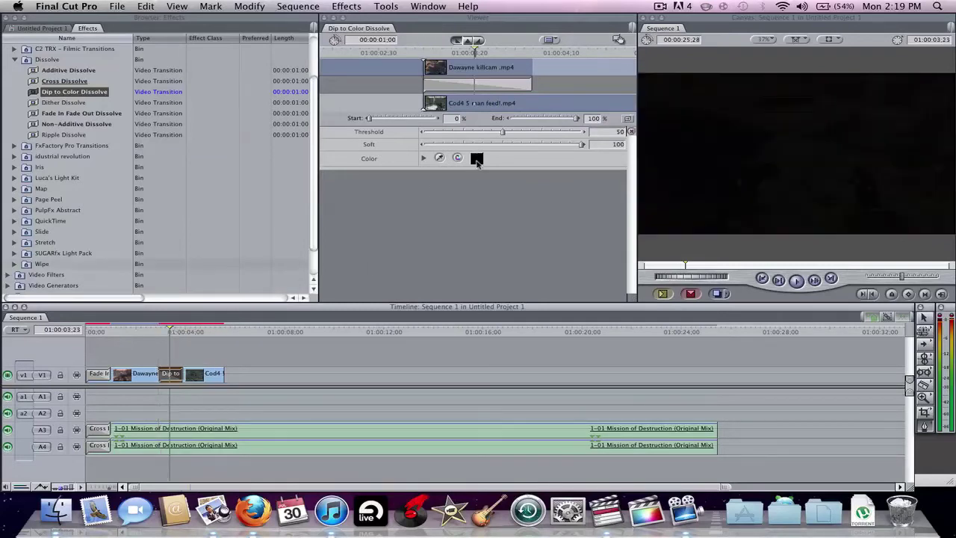
pyautogui.click(458, 159)
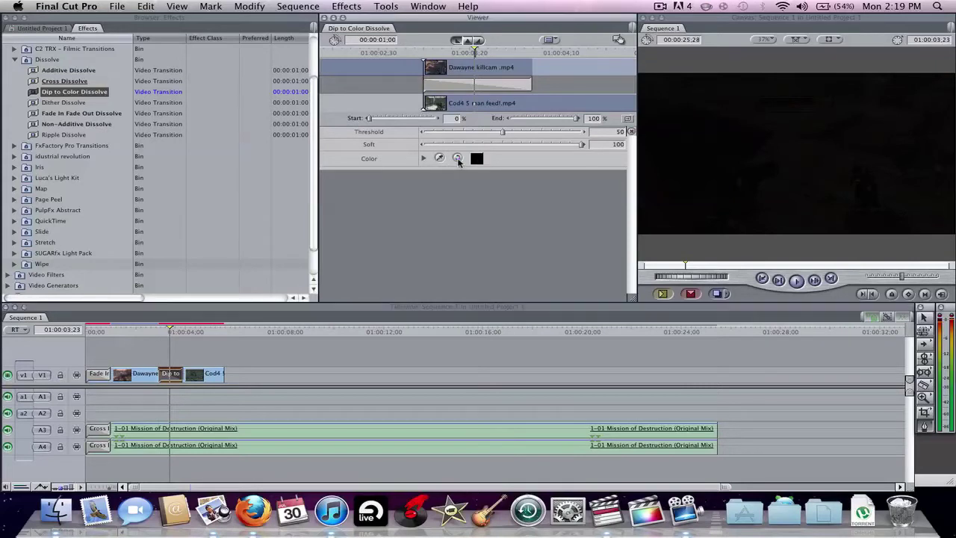
# - Set the dip colour to full-brightness white in the Colors picker and check the white frame
pyautogui.click(476, 160)
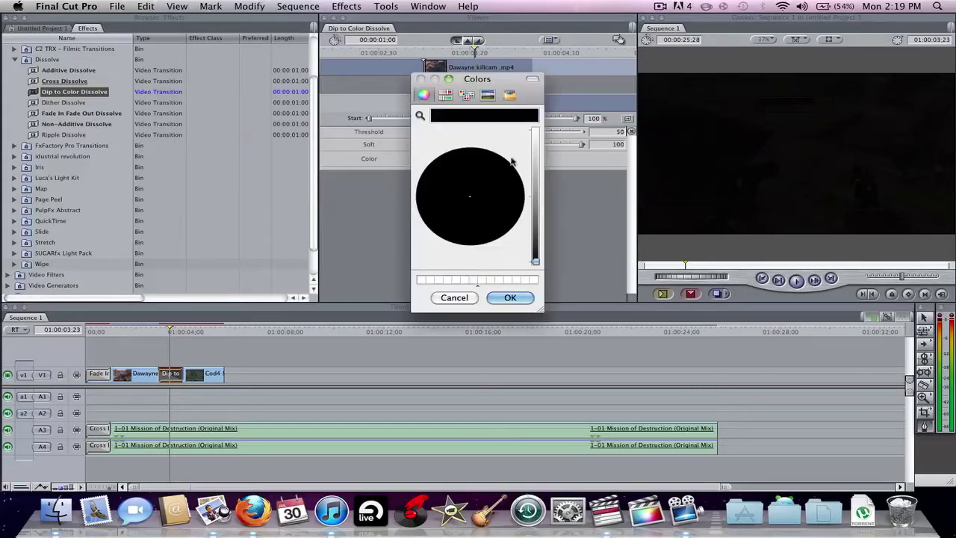
pyautogui.moveTo(534, 158)
pyautogui.mouseDown()
pyautogui.moveTo(536, 133)
pyautogui.moveTo(536, 187)
pyautogui.moveTo(535, 140)
pyautogui.mouseUp()
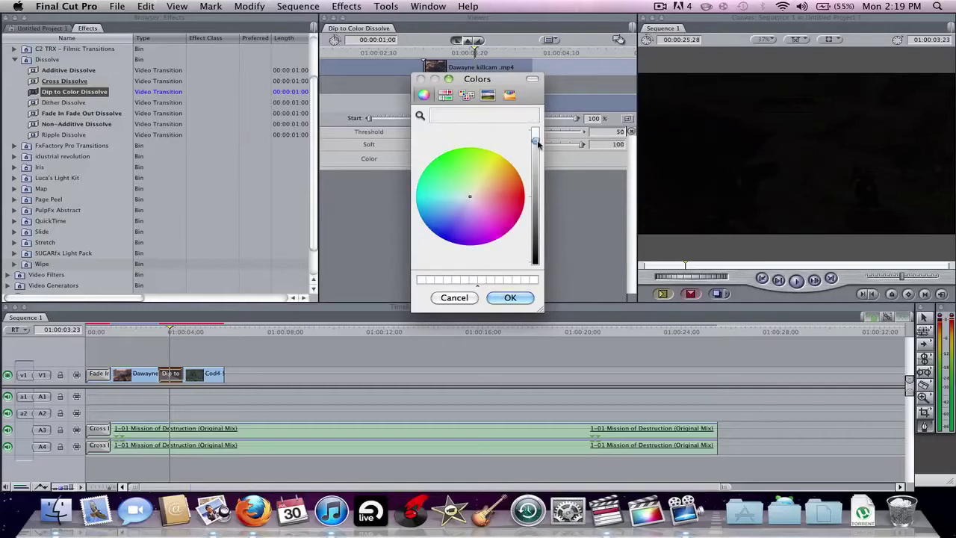
pyautogui.click(500, 175)
pyautogui.moveTo(502, 178); pyautogui.dragTo(469, 195)
pyautogui.moveTo(535, 140); pyautogui.dragTo(536, 130)
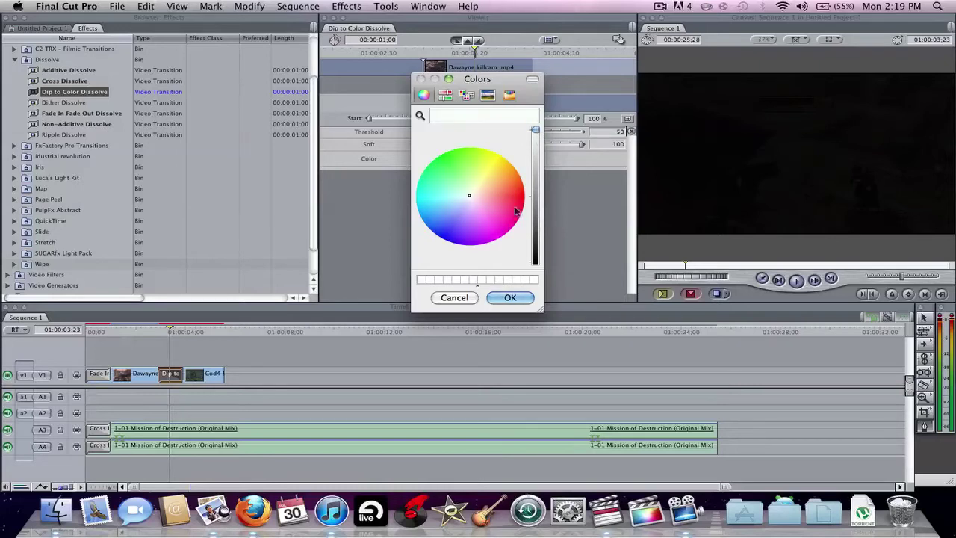
pyautogui.click(510, 298)
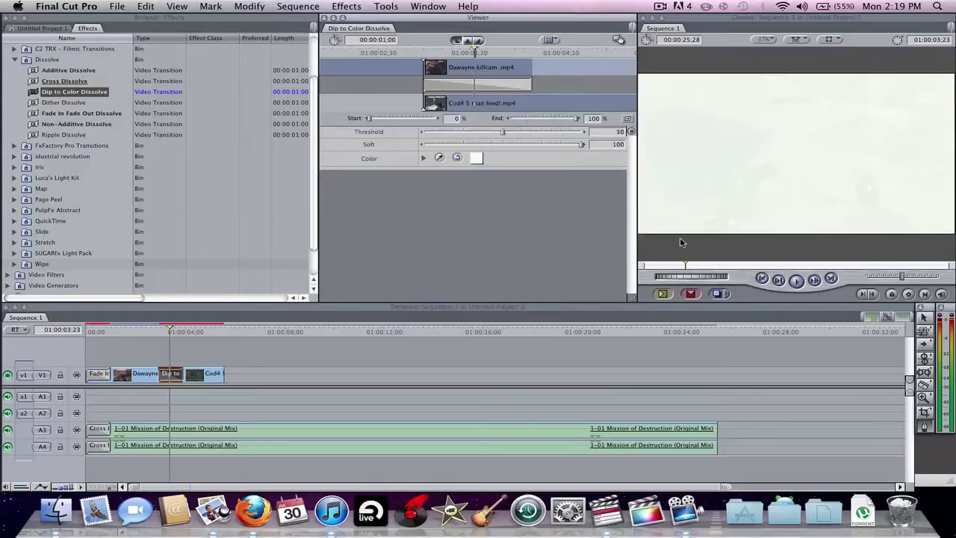
pyautogui.press('Right')
pyautogui.press('Right')
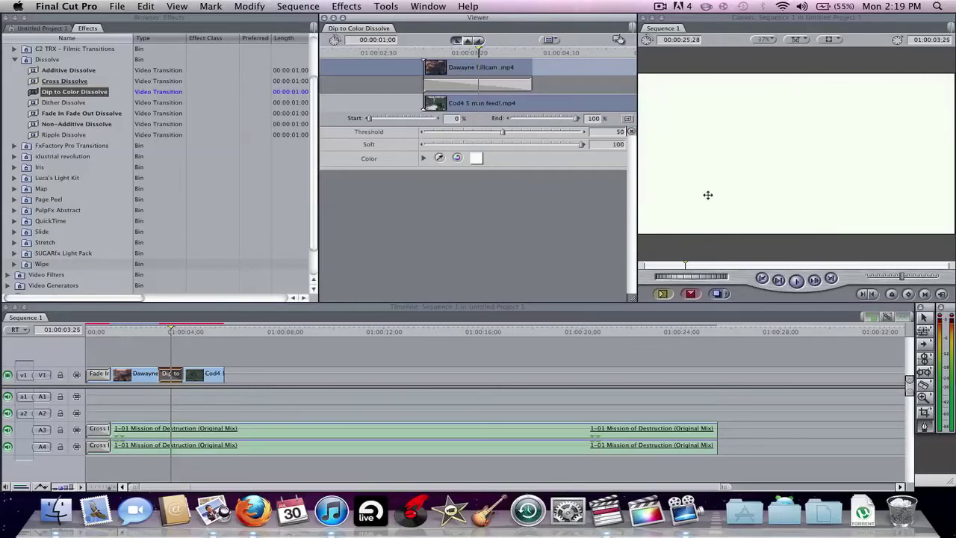
pyautogui.press('Left')
pyautogui.press('Left')
pyautogui.press('Left')
pyautogui.press('Left')
pyautogui.press('Left')
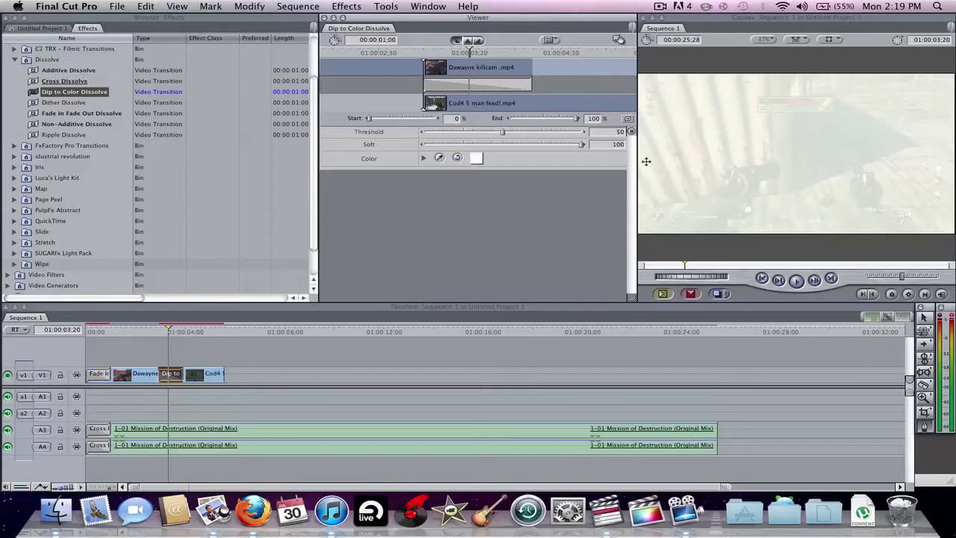
pyautogui.moveTo(583, 144)
pyautogui.mouseDown()
pyautogui.moveTo(434, 147)
pyautogui.moveTo(589, 141)
pyautogui.mouseUp()
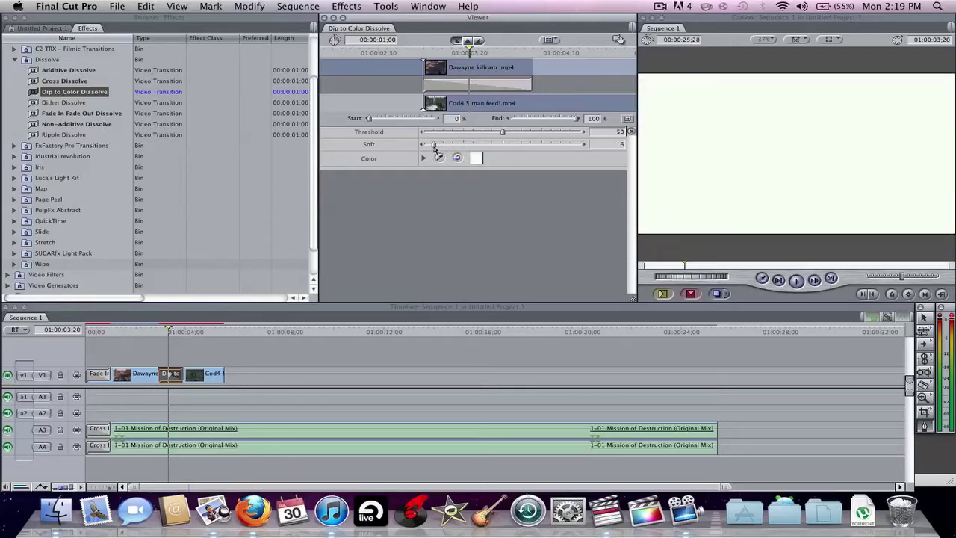
pyautogui.press('Right')
pyautogui.press('Right')
pyautogui.press('Right')
pyautogui.press('Right')
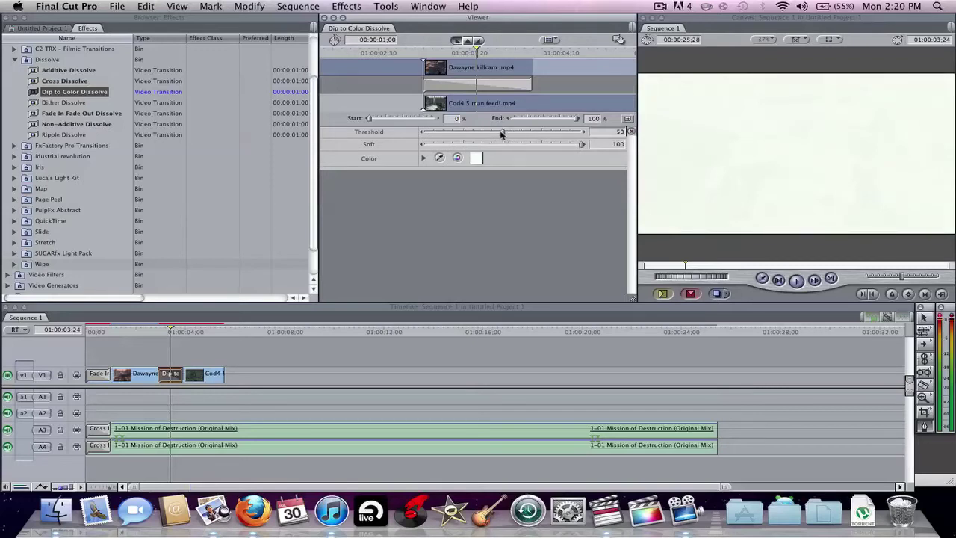
pyautogui.moveTo(501, 134)
pyautogui.mouseDown()
pyautogui.moveTo(427, 134)
pyautogui.moveTo(583, 133)
pyautogui.moveTo(504, 133)
pyautogui.mouseUp()
pyautogui.press('super+z')
pyautogui.press('super+z')
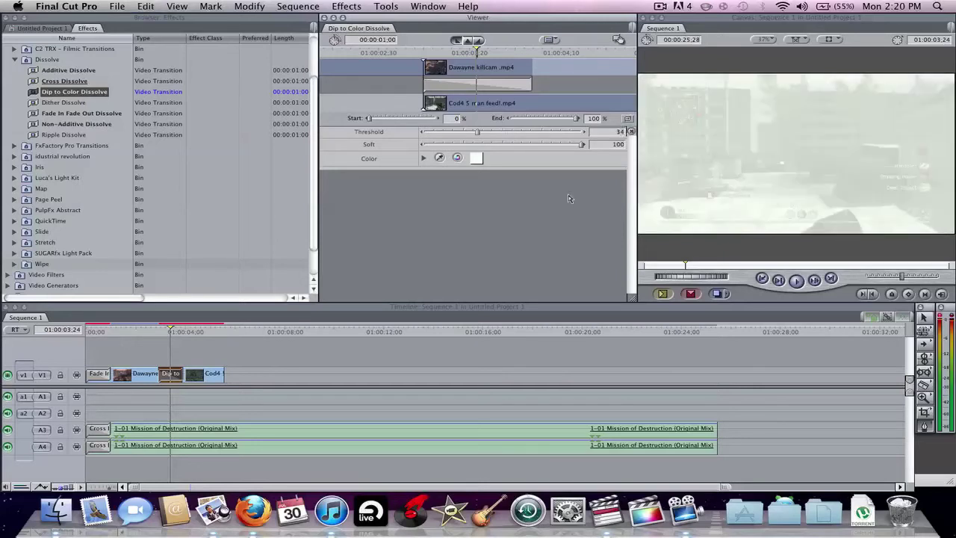
pyautogui.press('super+z')
pyautogui.press('super+z')
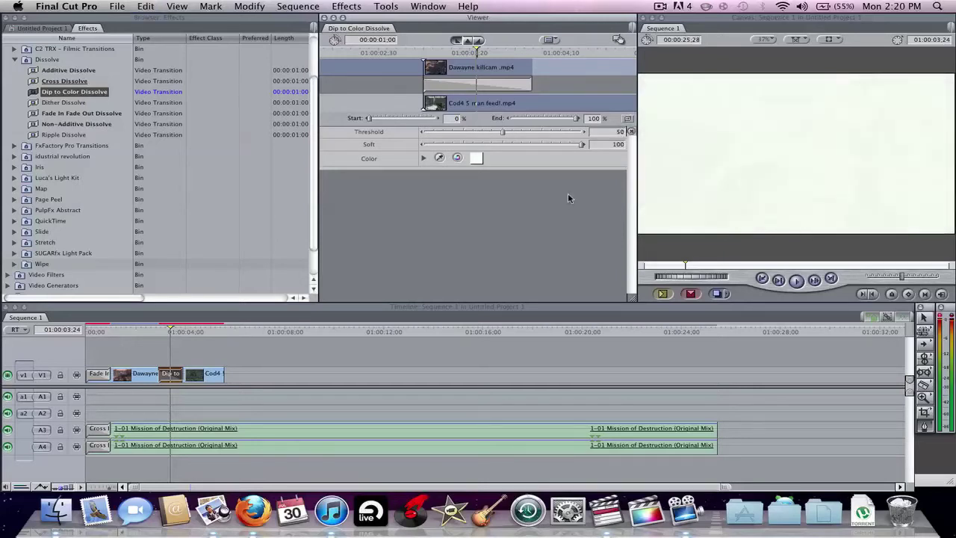
pyautogui.press('super+z')
pyautogui.press('super+shift+z')
# - Load the song audio at about six seconds and check its applied filters
pyautogui.doubleClick(173, 434)
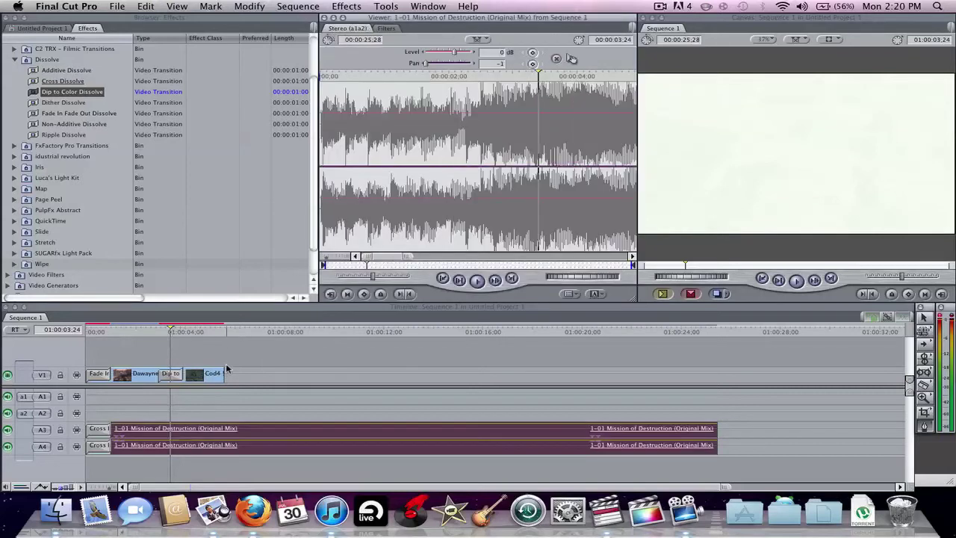
pyautogui.click(235, 329)
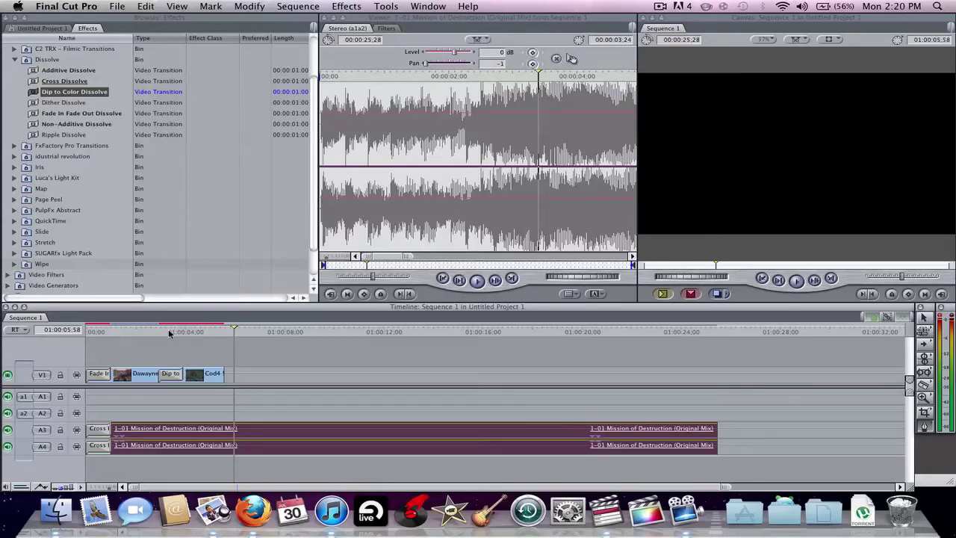
pyautogui.doubleClick(174, 433)
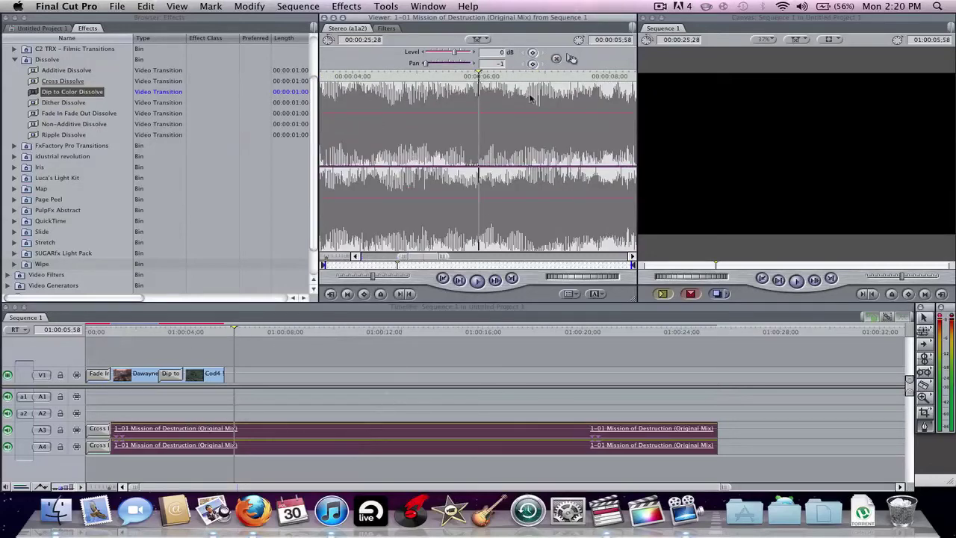
pyautogui.click(387, 29)
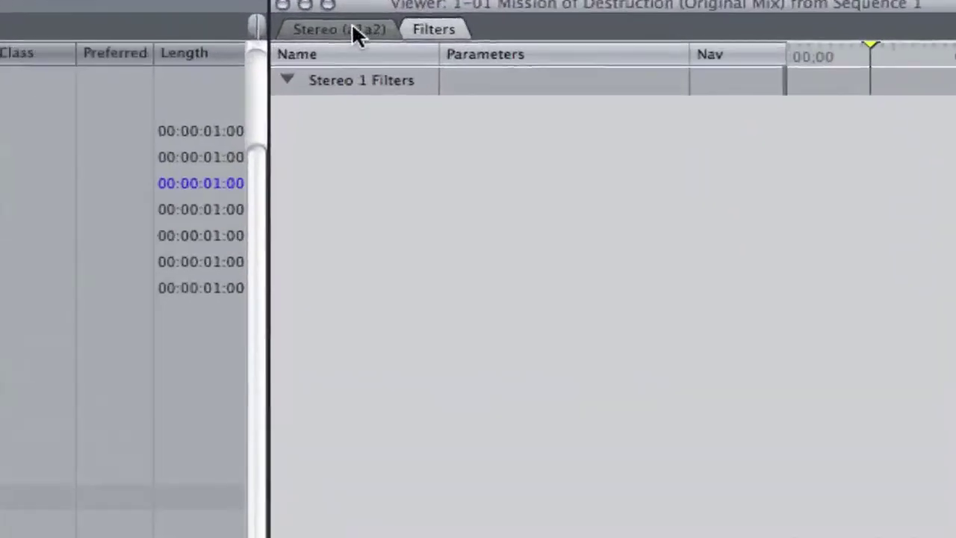
pyautogui.click(356, 30)
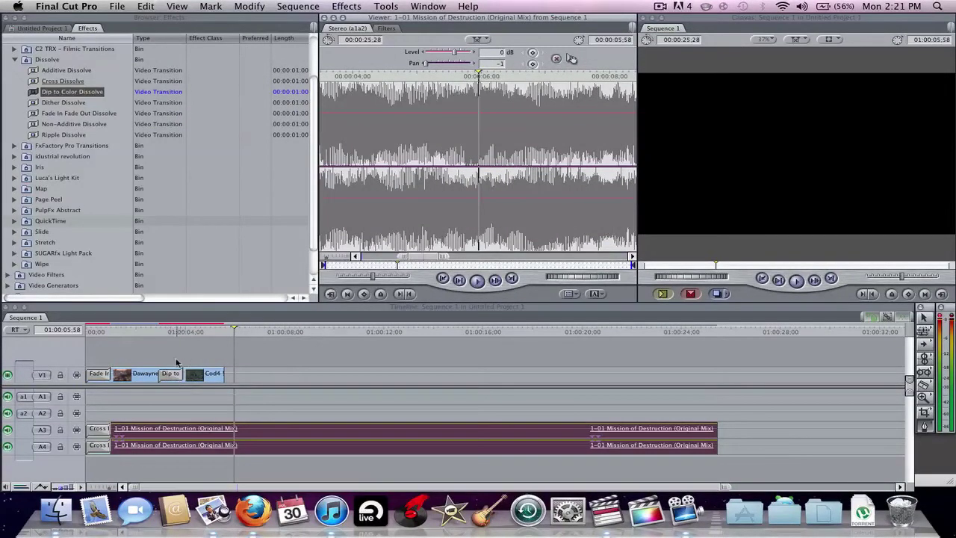
# - Return to the dip transition and load the song clip into the Viewer
pyautogui.click(177, 334)
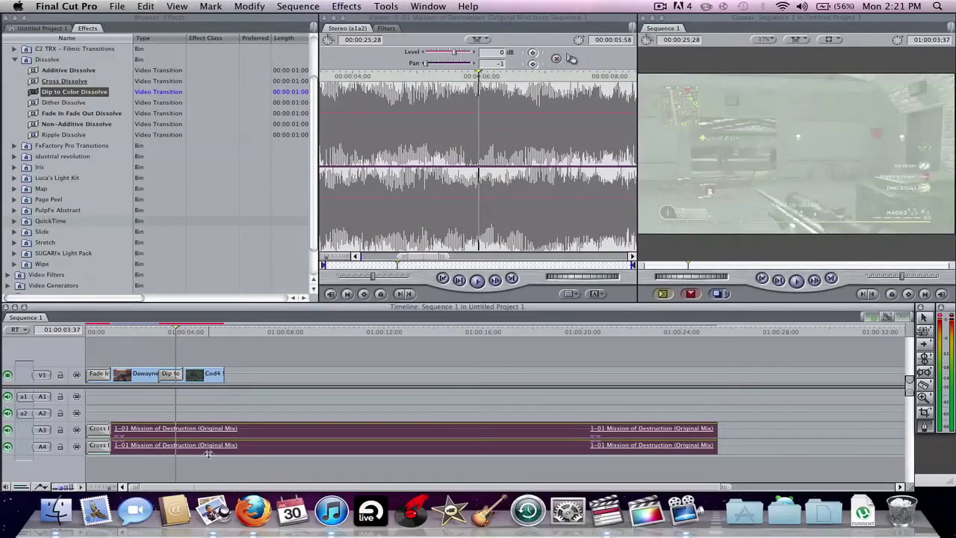
pyautogui.doubleClick(214, 445)
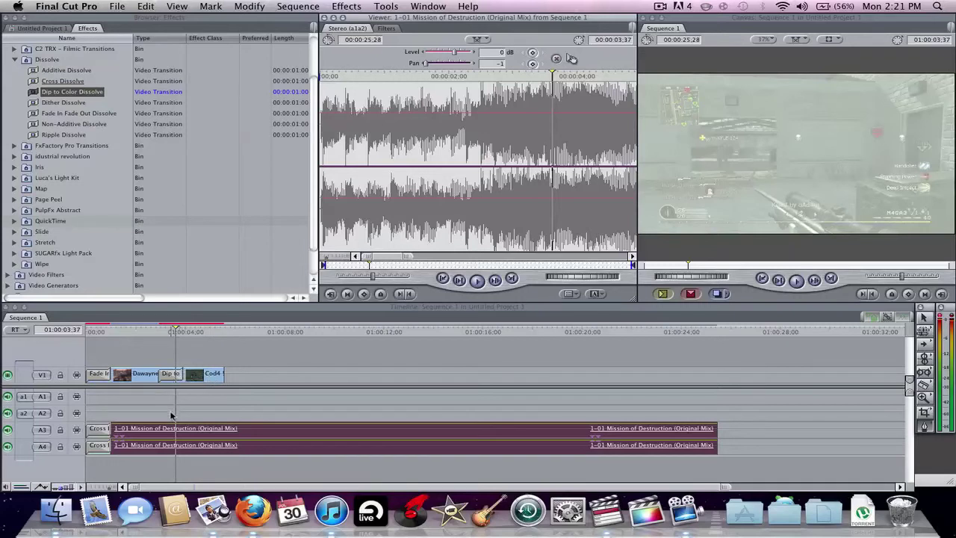
pyautogui.click(206, 431)
pyautogui.doubleClick(205, 432)
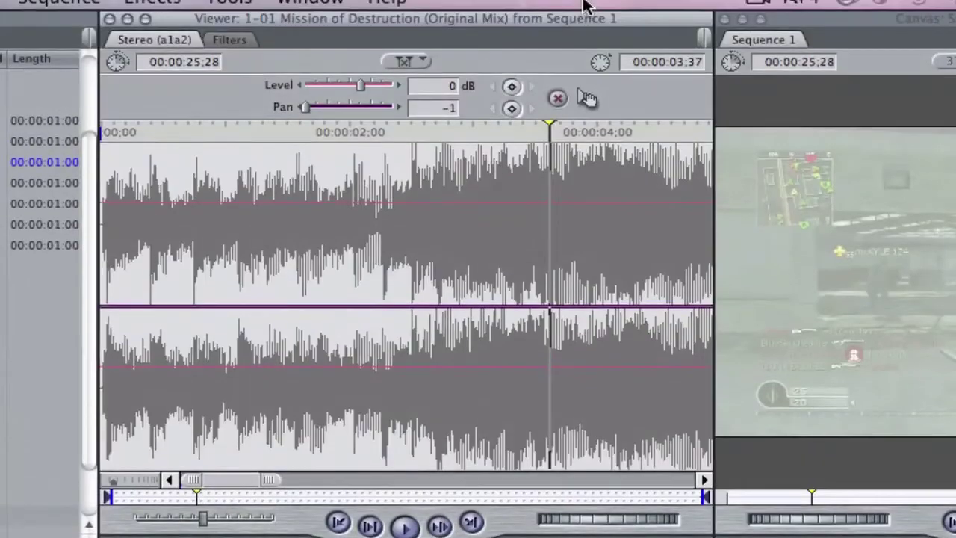
# - Fine-tune the song's playhead onto the beat and mark it
pyautogui.press('Left')
pyautogui.press('Left')
pyautogui.press('Left')
pyautogui.press('Left')
pyautogui.press('Left')
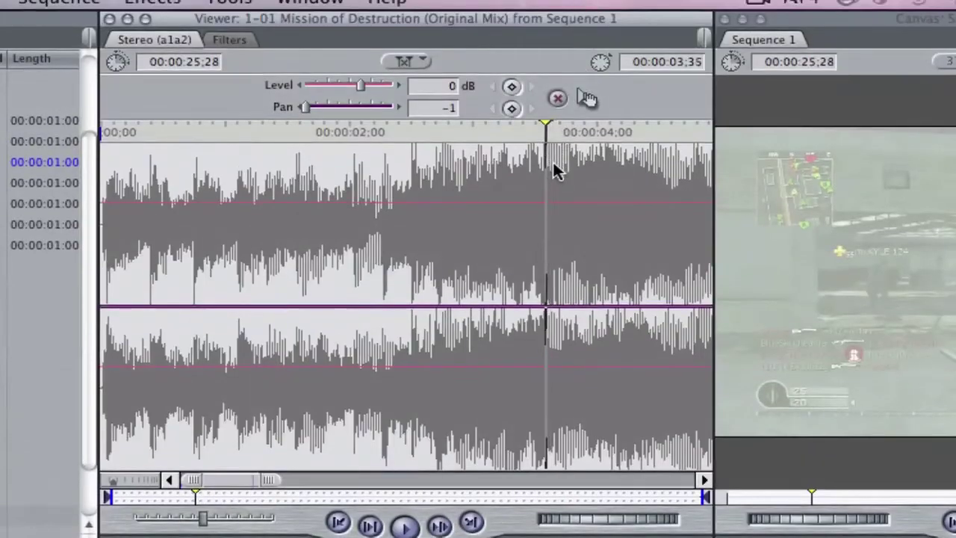
pyautogui.press('Left')
pyautogui.press('Left')
pyautogui.press('Right')
pyautogui.press('Right')
pyautogui.press('Right')
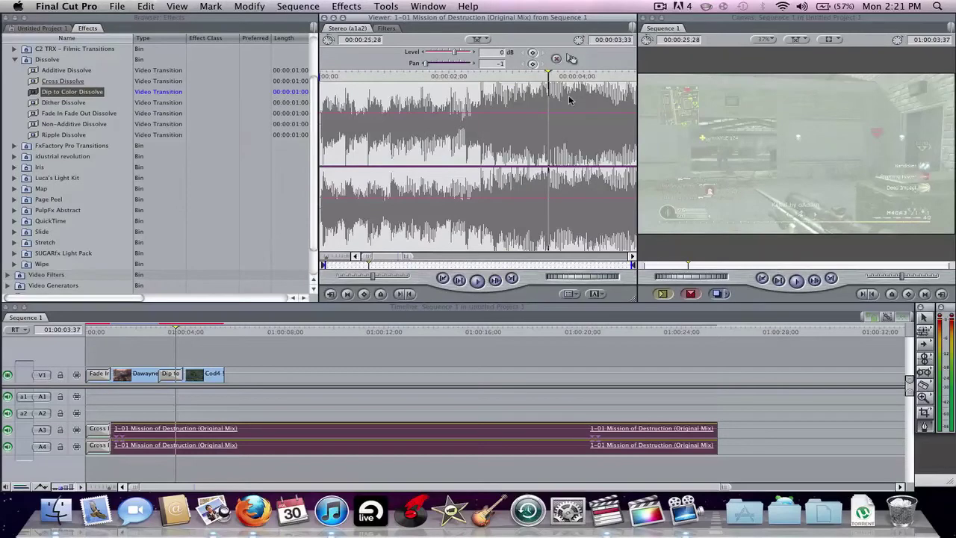
# - Deselect the audio clips, scrub into the middle of the dip to white, and select the transition
pyautogui.click(288, 410)
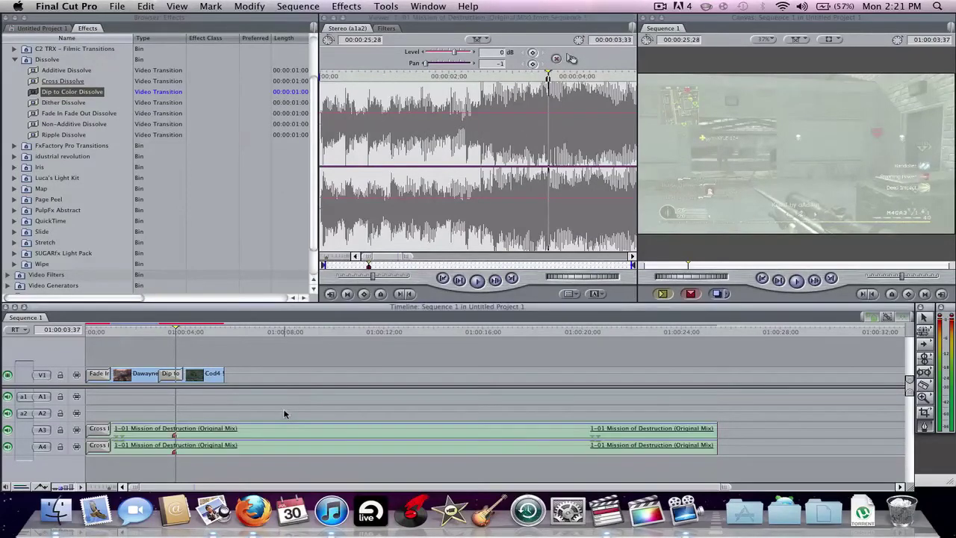
pyautogui.click(163, 330)
pyautogui.click(137, 332)
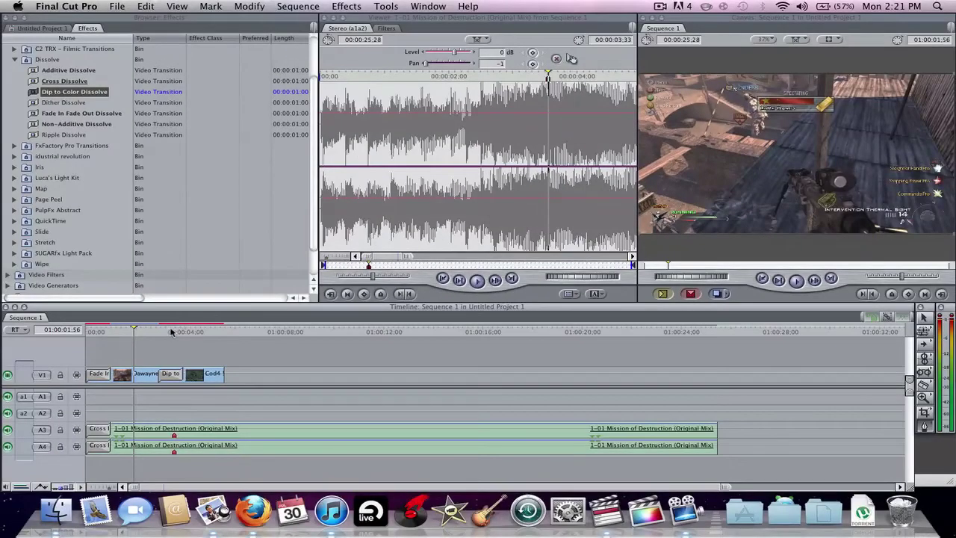
pyautogui.click(170, 331)
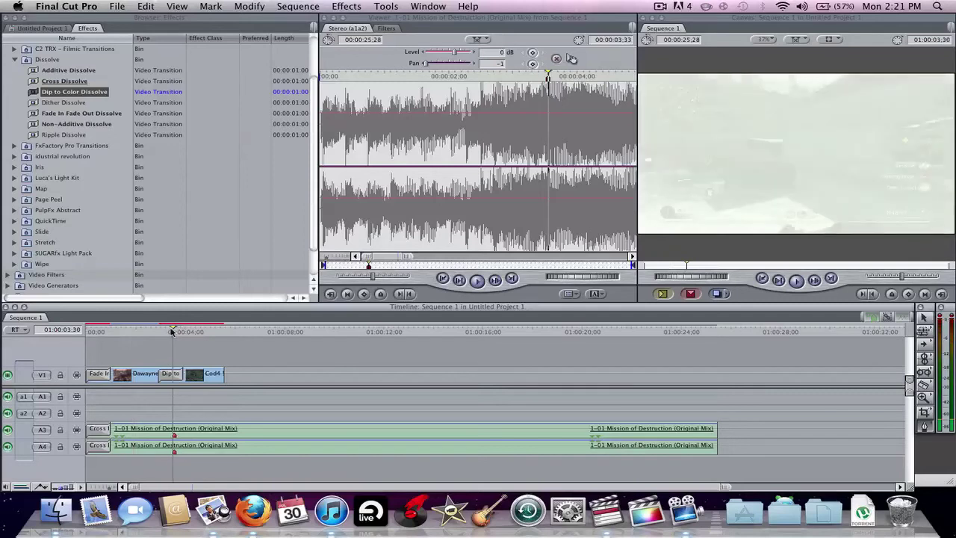
pyautogui.moveTo(170, 332); pyautogui.dragTo(171, 332)
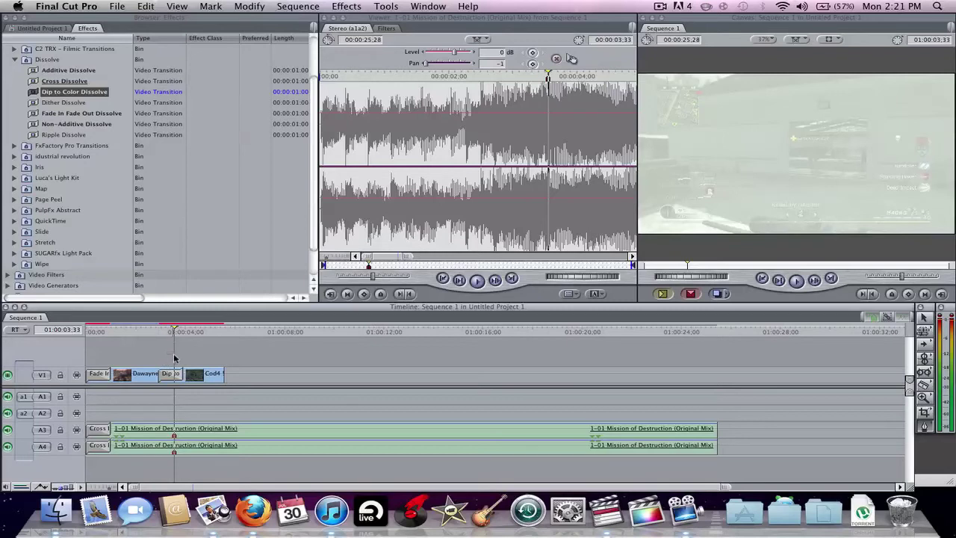
pyautogui.click(176, 373)
# - Open the Dip to Color Dissolve's settings and drag its length from 00:00:00:56 to 00:00:00:38
pyautogui.rightClick(169, 377)
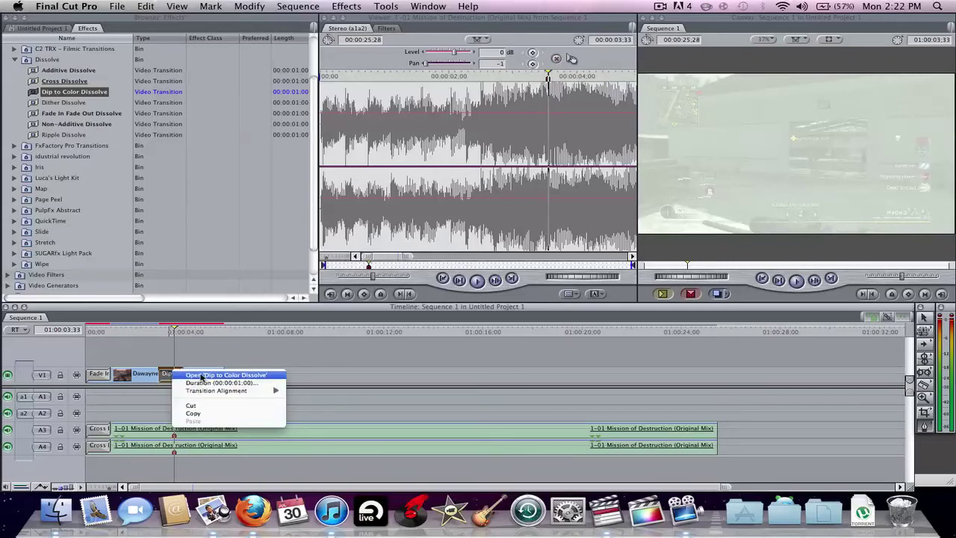
pyautogui.click(202, 375)
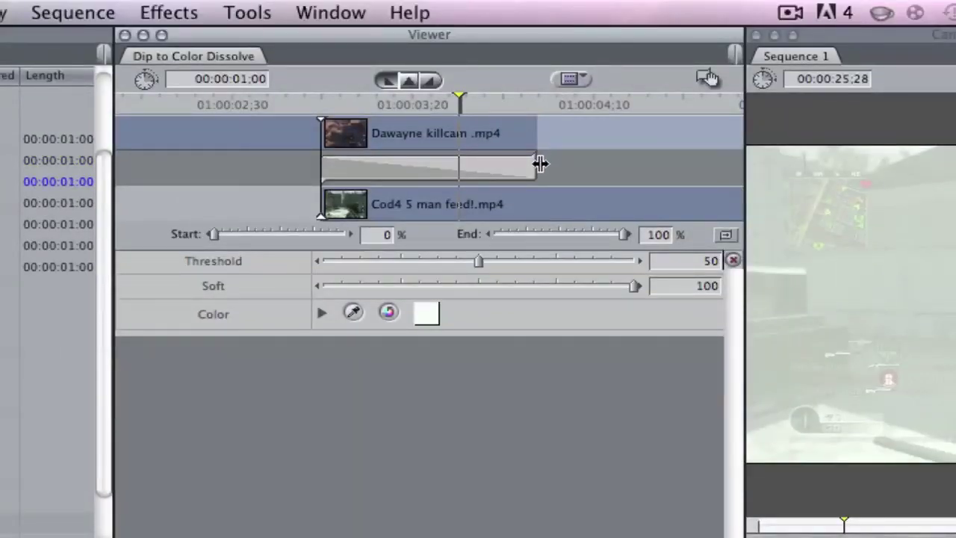
pyautogui.moveTo(539, 163); pyautogui.dragTo(469, 168)
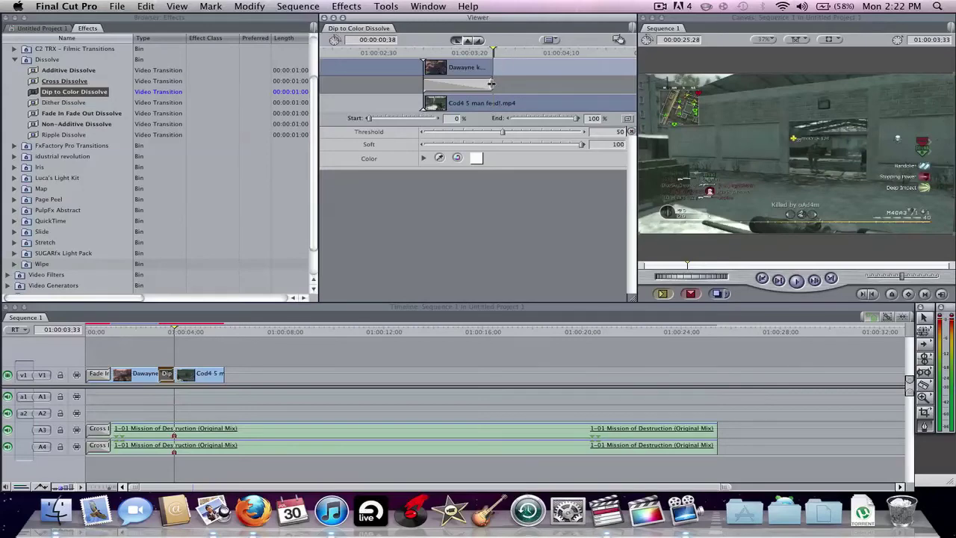
pyautogui.moveTo(490, 83); pyautogui.dragTo(532, 87)
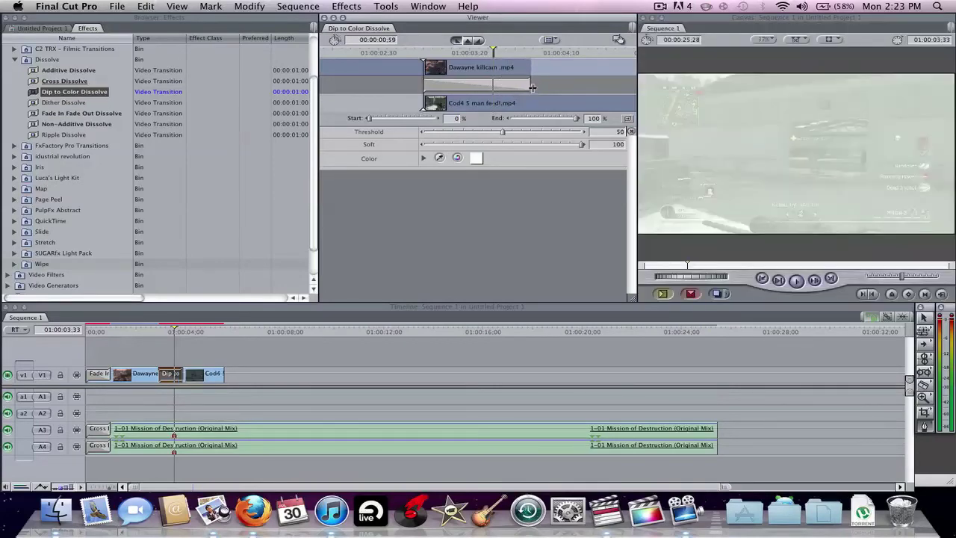
pyautogui.moveTo(532, 87); pyautogui.dragTo(477, 86)
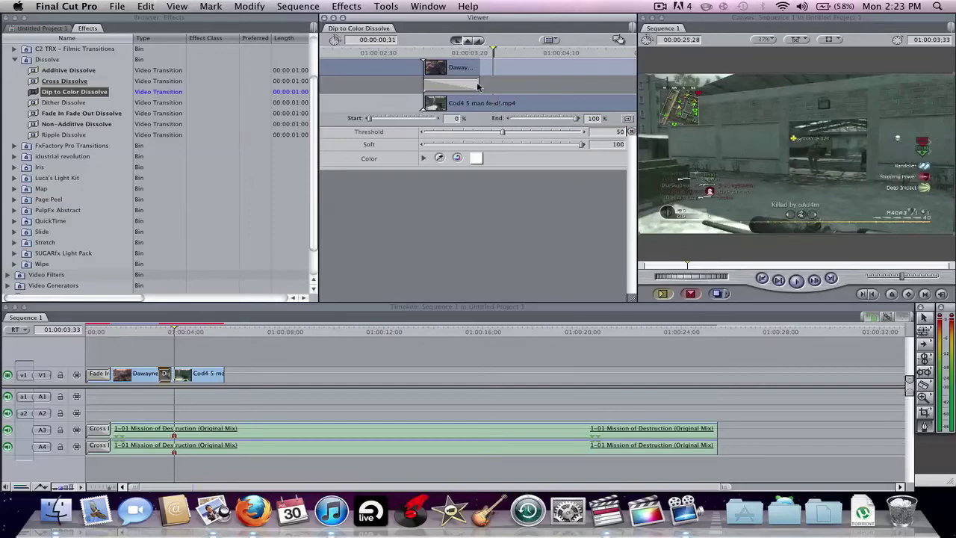
pyautogui.moveTo(478, 86); pyautogui.dragTo(492, 86)
# - Step back frame by frame into the whitest frames of the dip
pyautogui.press('Left')
pyautogui.press('Left')
pyautogui.press('Left')
pyautogui.press('Left')
pyautogui.press('Left')
pyautogui.press('Left')
pyautogui.press('Left')
pyautogui.press('Left')
pyautogui.press('Left')
pyautogui.press('Left')
pyautogui.press('Left')
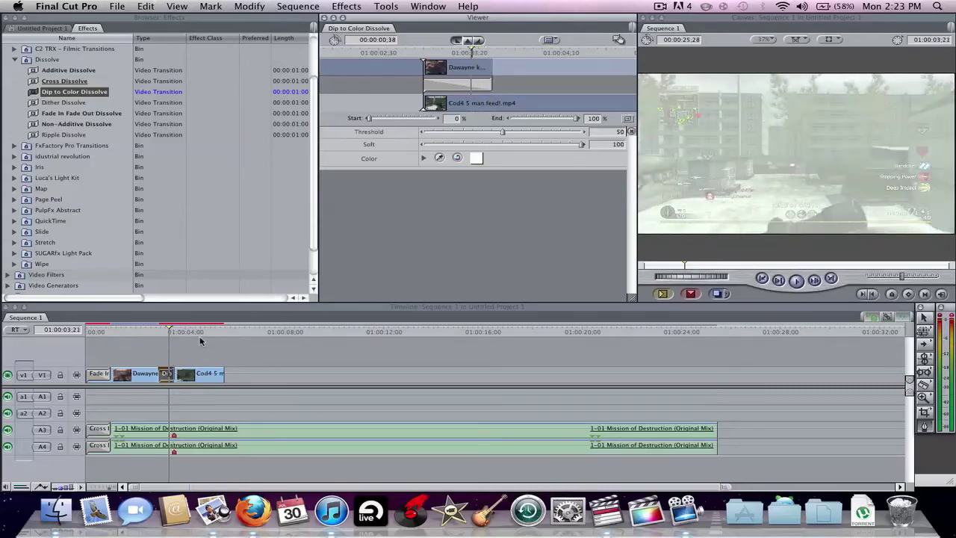
pyautogui.press('Left')
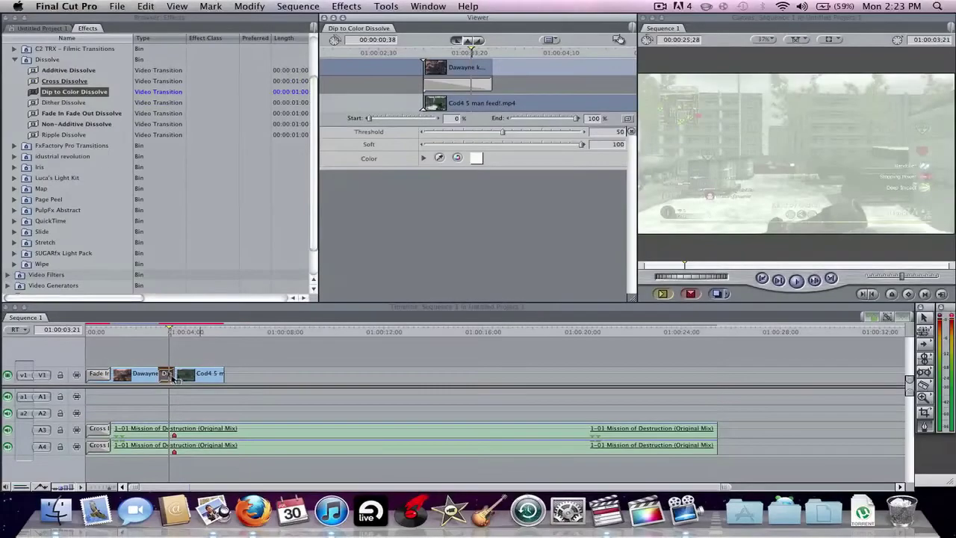
pyautogui.press('Left')
pyautogui.press('Left')
pyautogui.press('Left')
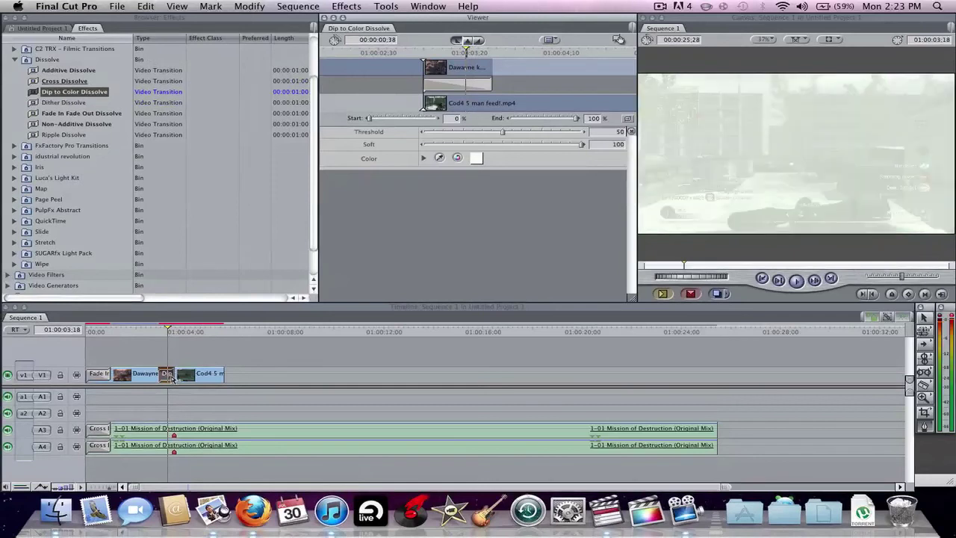
pyautogui.press('Left')
pyautogui.press('Left')
pyautogui.press('Left')
# - Step forward through the fade into the game footage, then start rendering the sequence
pyautogui.press('Right')
pyautogui.press('Right')
pyautogui.press('Right')
pyautogui.press('Right')
pyautogui.press('Right')
pyautogui.press('Right')
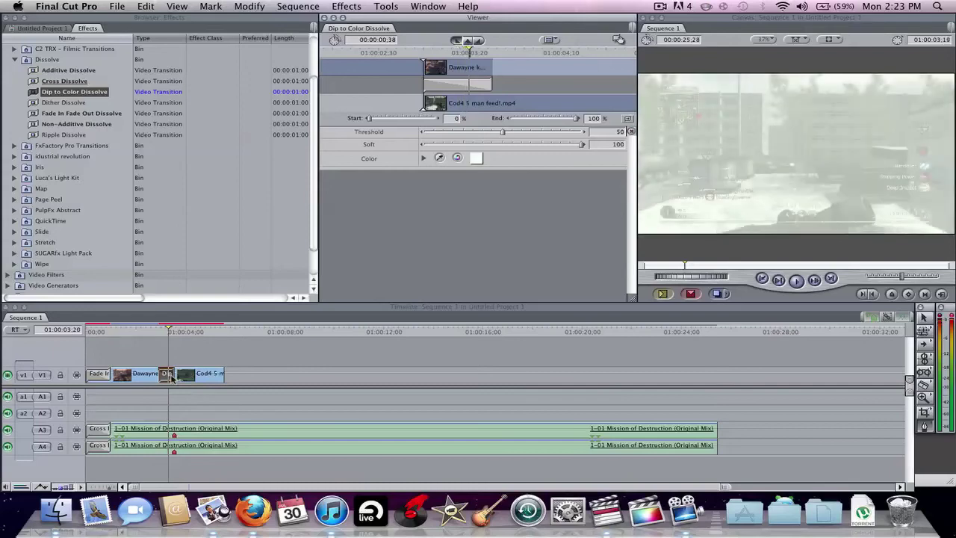
pyautogui.press('Right')
pyautogui.press('Right')
pyautogui.press('Right')
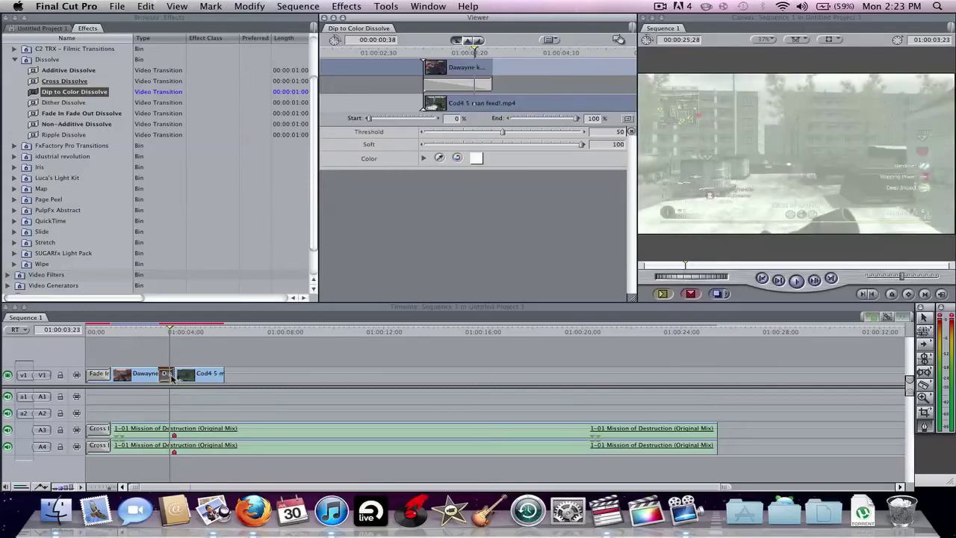
pyautogui.press('Right')
pyautogui.press('Right')
pyautogui.press('Right')
pyautogui.press('Right')
pyautogui.press('Right')
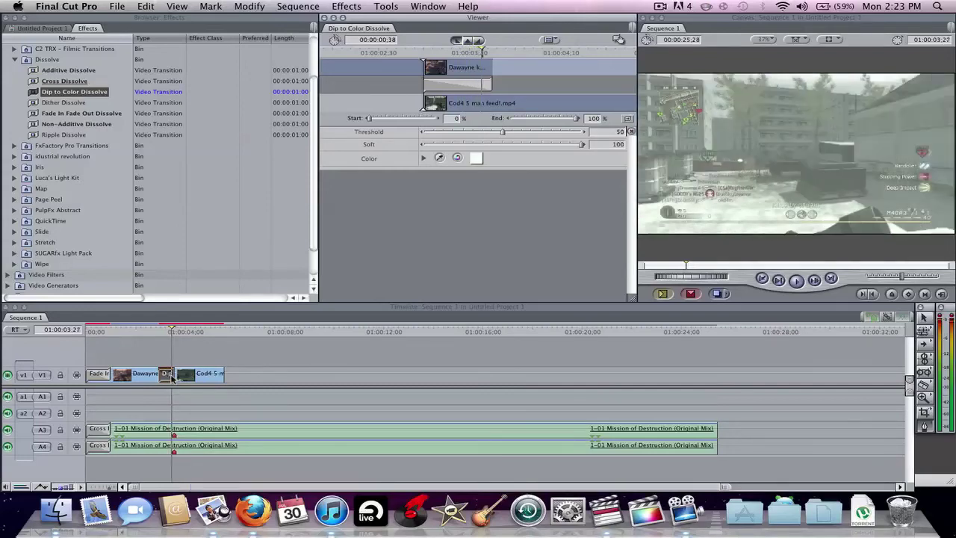
pyautogui.press('Right')
pyautogui.press('Right')
pyautogui.press('Right')
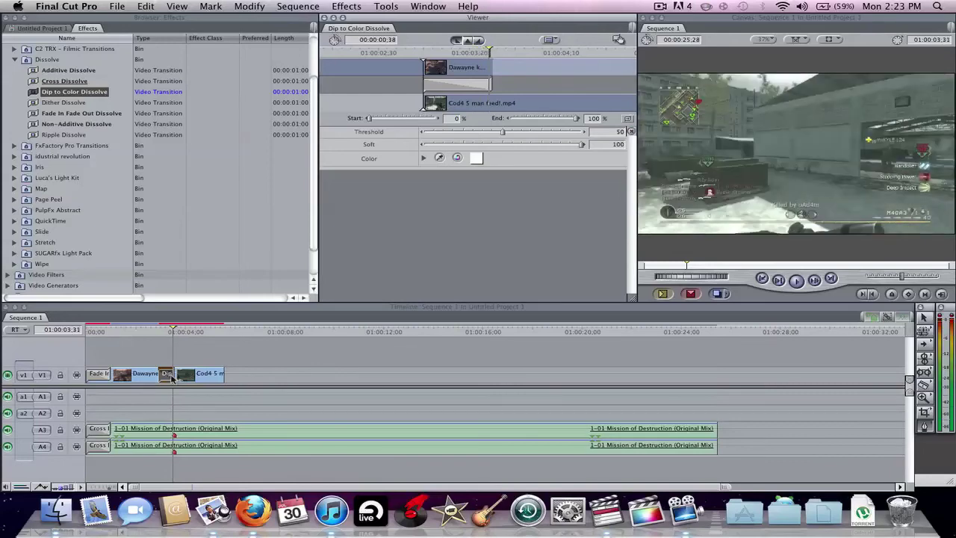
pyautogui.press('Right')
pyautogui.press('Right')
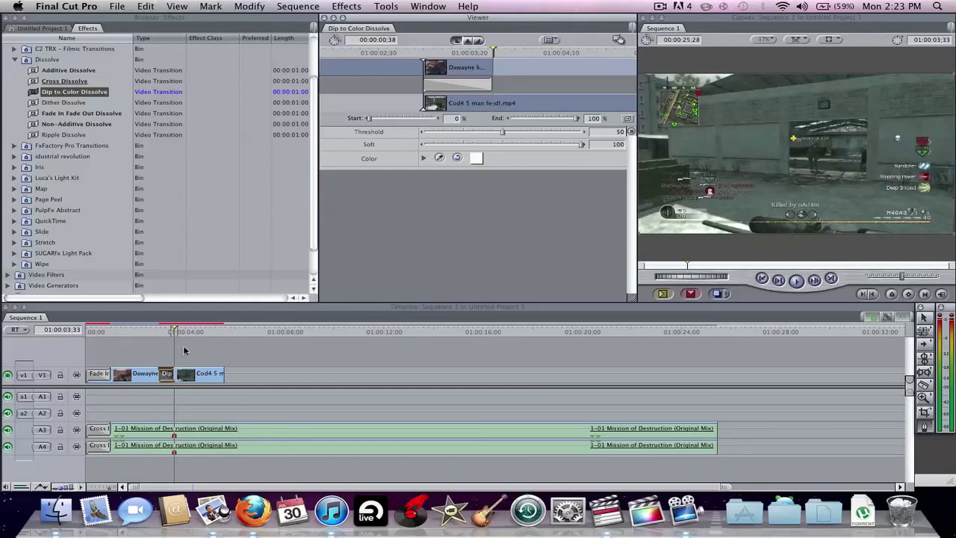
pyautogui.press('super+r')
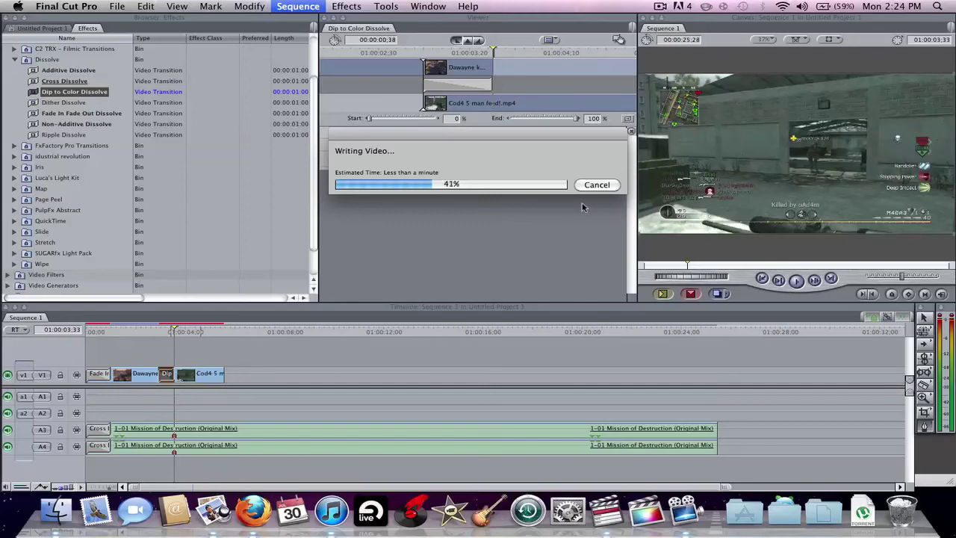
# - Cancel the render, cut the song where the Cod4 clip ends, and delete the leftover audio
pyautogui.click(597, 186)
pyautogui.click(270, 368)
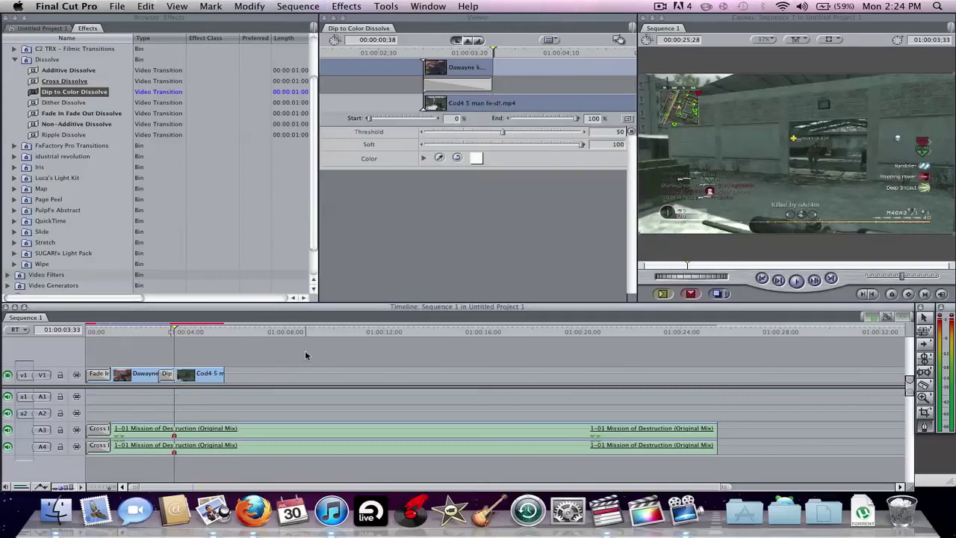
pyautogui.press('b')
pyautogui.click(228, 429)
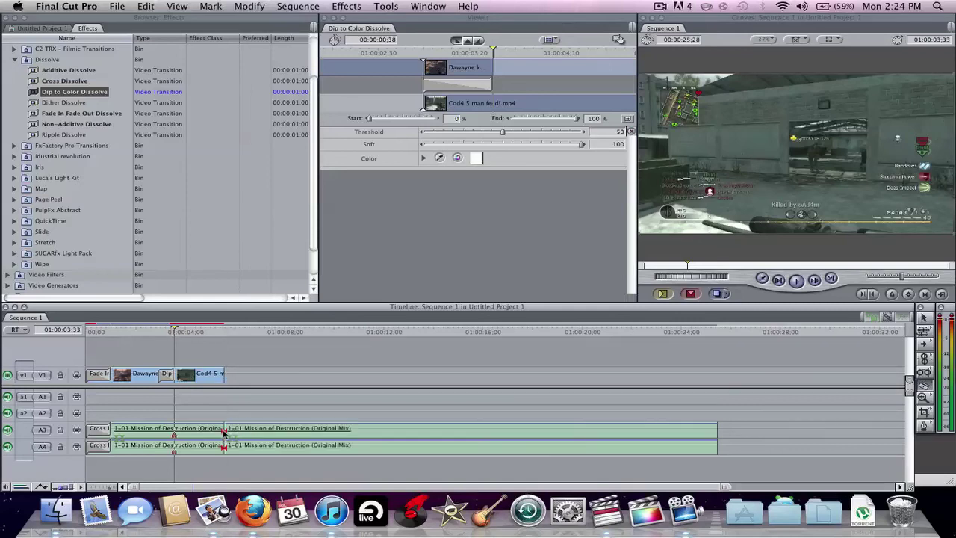
pyautogui.press('a')
pyautogui.click(262, 431)
pyautogui.press('Delete')
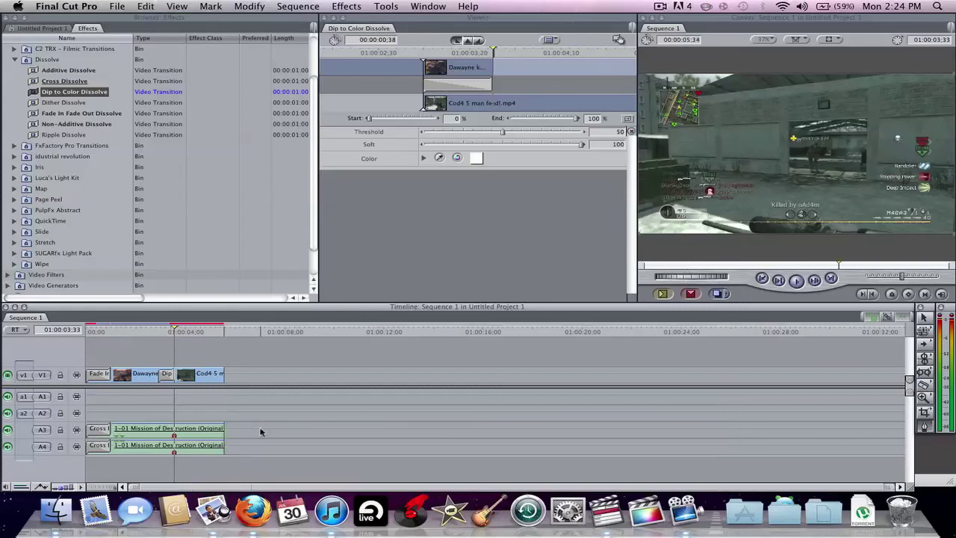
# - Clear the clip selection and render the sequence again
pyautogui.press('super+a')
pyautogui.click(324, 358)
pyautogui.hotkey('alt', 'r')
pyautogui.moveTo(135, 331); pyautogui.dragTo(77, 334)
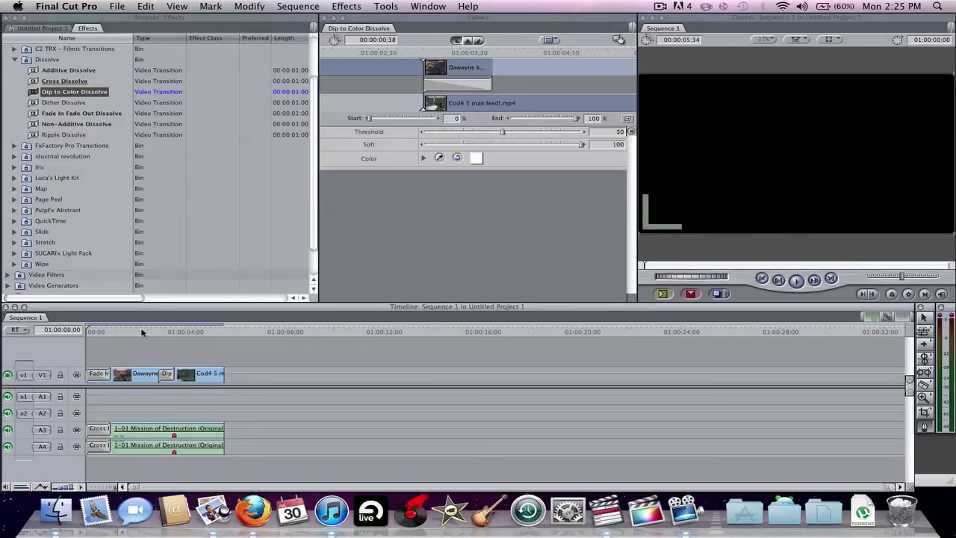
pyautogui.press('space')
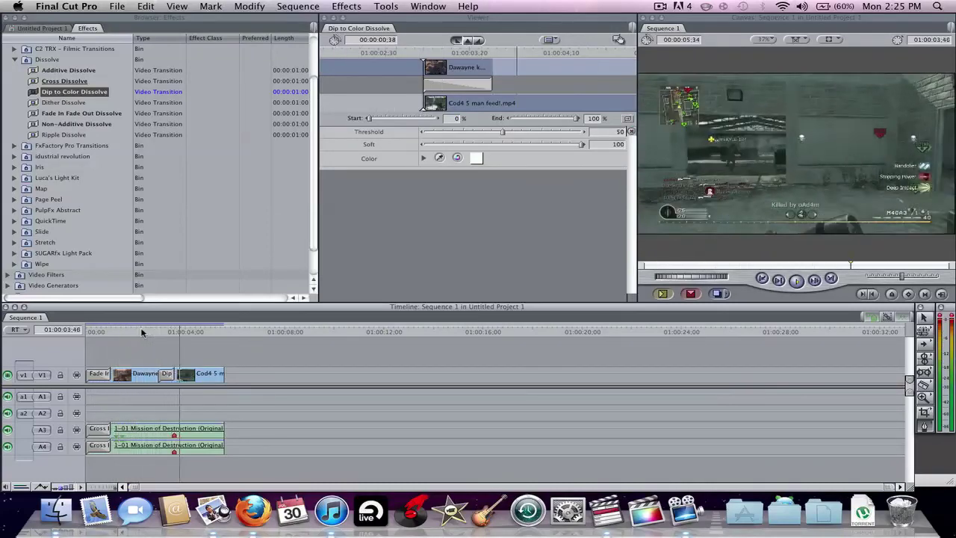
pyautogui.press('space')
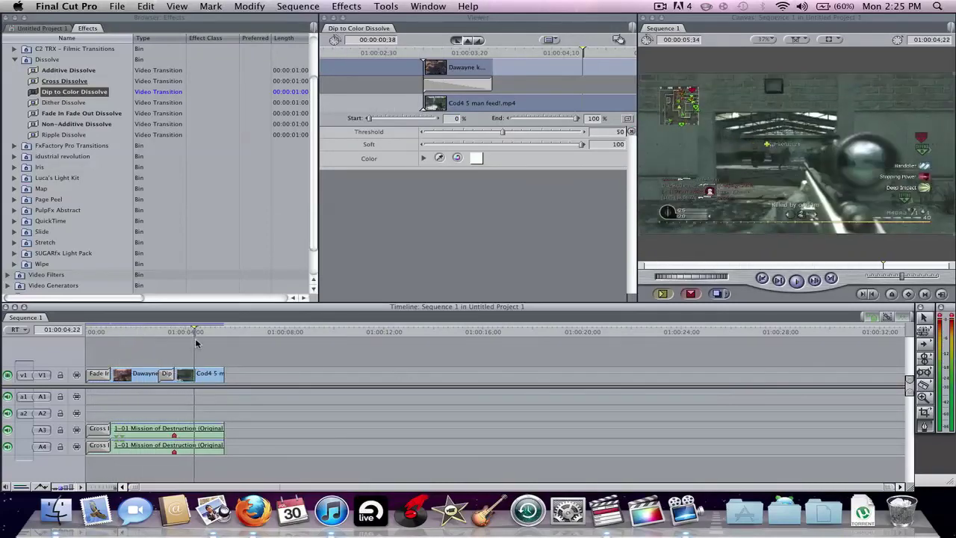
pyautogui.moveTo(143, 330); pyautogui.dragTo(174, 335)
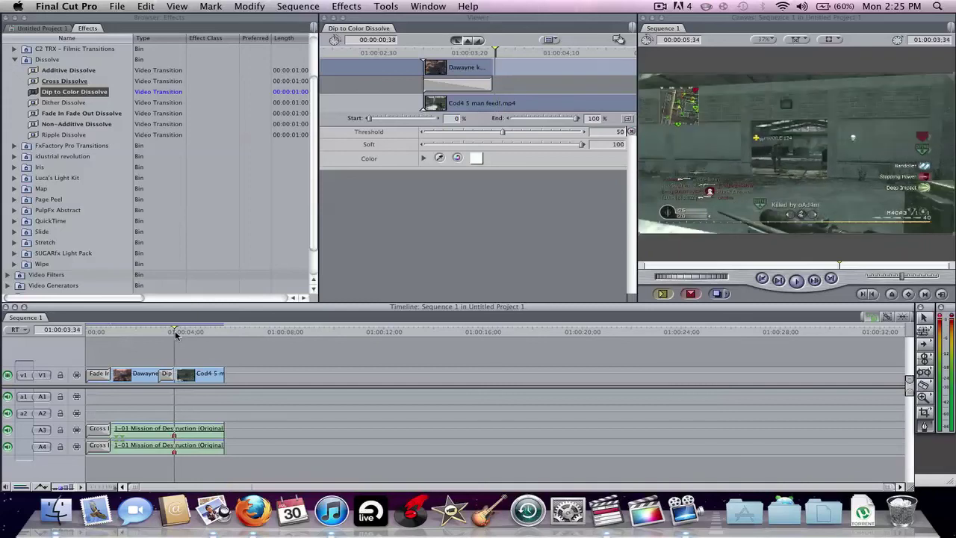
# - Collapse the Dissolve and Video Transitions bins in the Effects browser
pyautogui.click(13, 60)
pyautogui.click(8, 59)
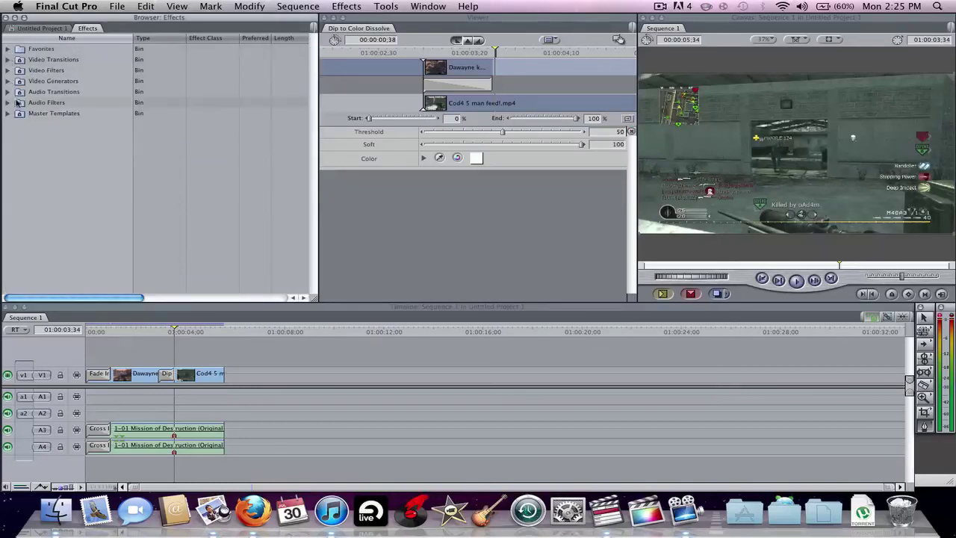